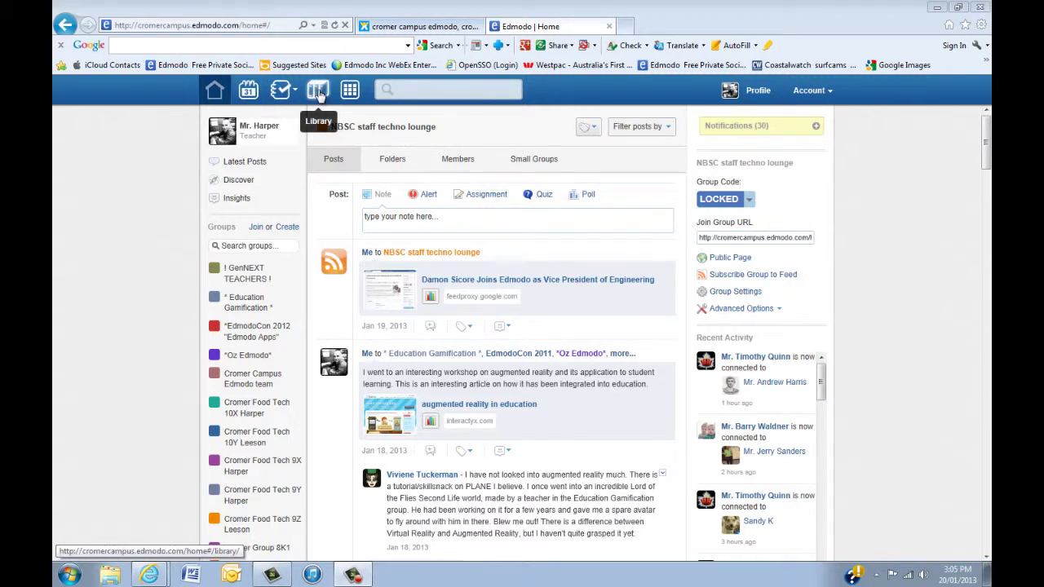
Open the Library and look through the items stored in it
click(318, 92)
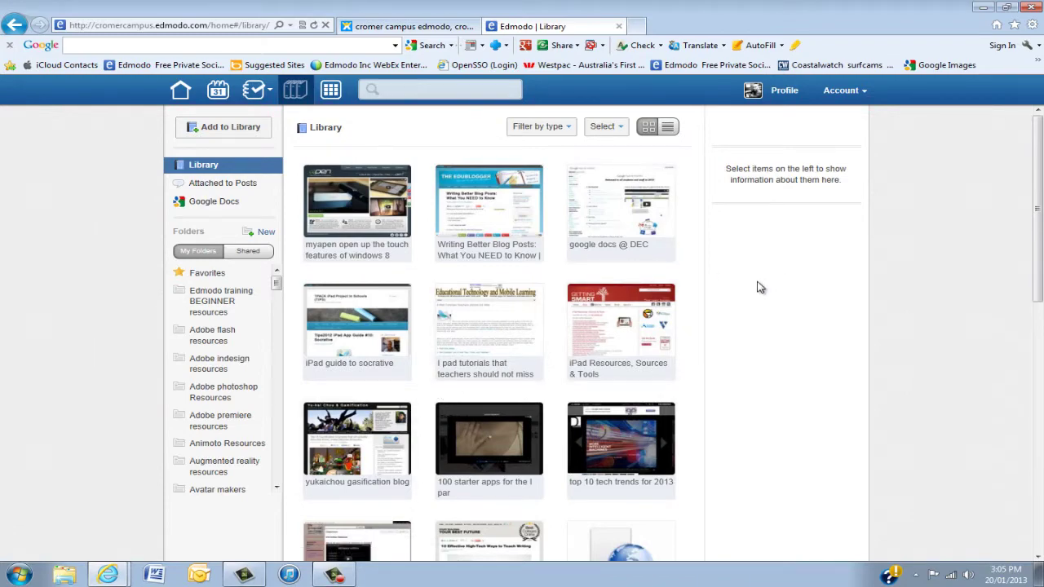
scroll(759, 289, down, 3)
scroll(759, 292, down, 3)
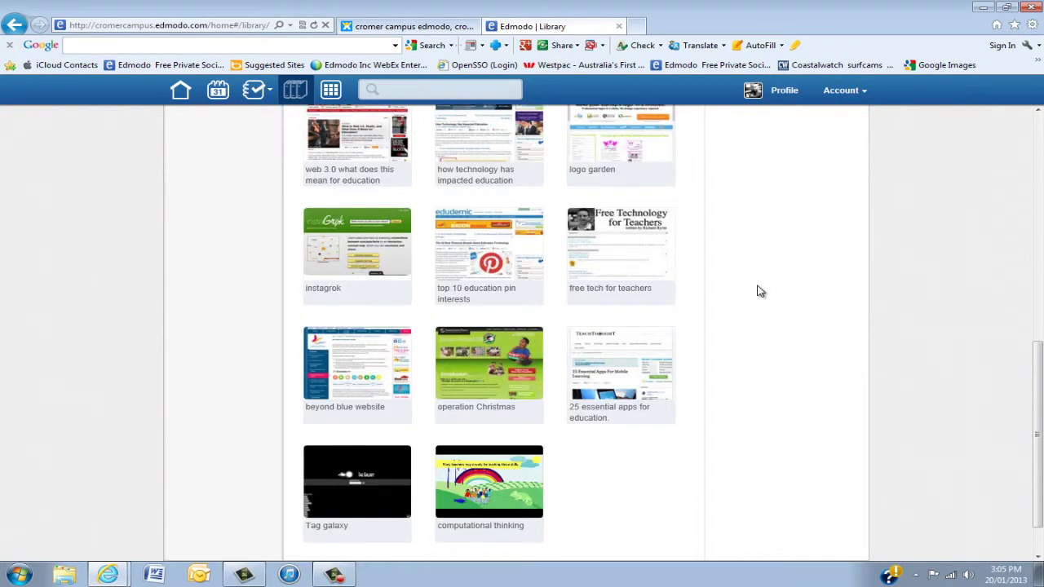
scroll(734, 292, up, 4)
scroll(530, 273, up, 3)
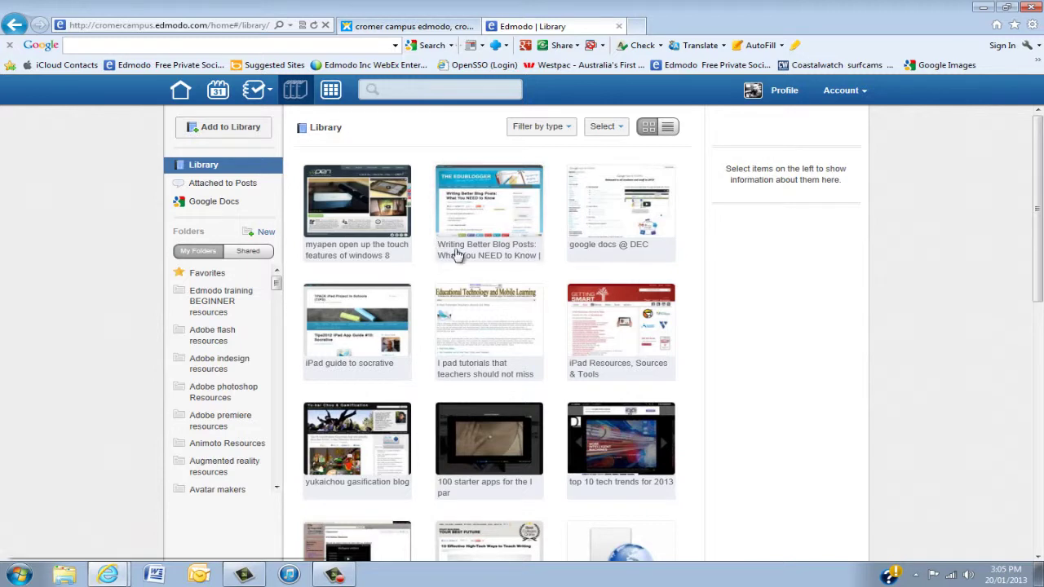
View the files and links attached to posts across all groups
click(230, 187)
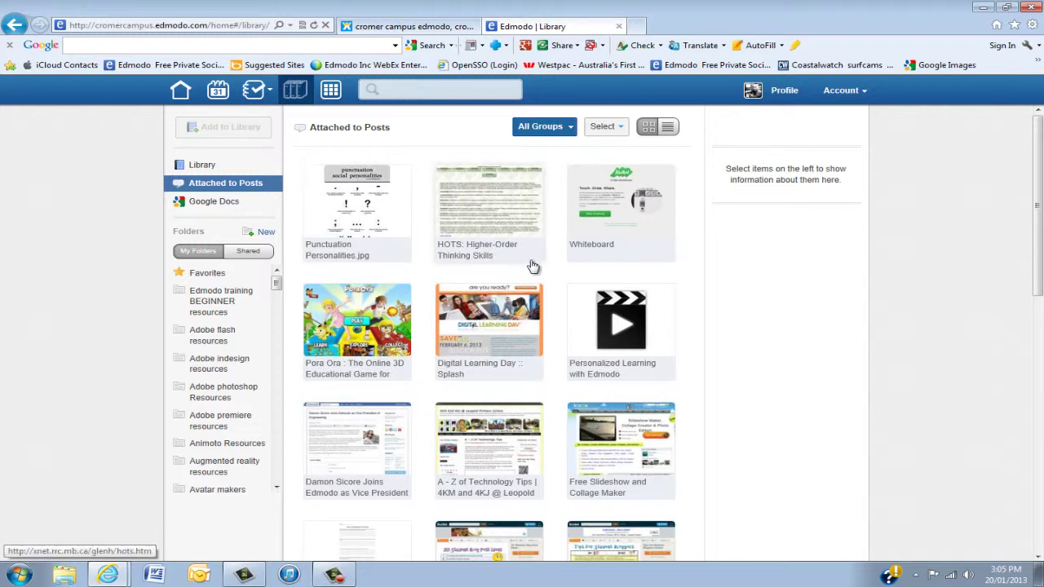
scroll(522, 271, down, 1)
scroll(522, 271, down, 7)
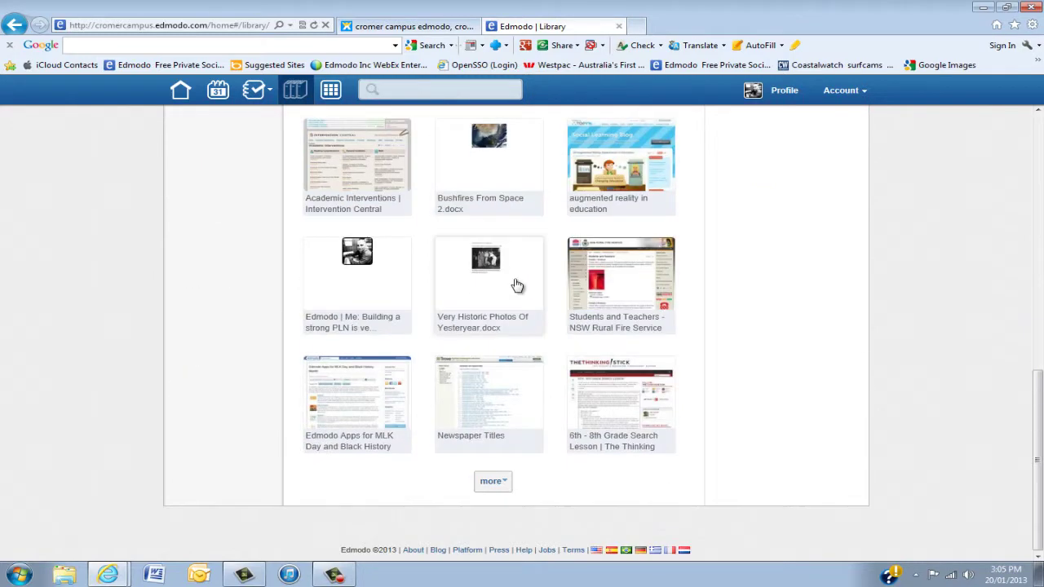
scroll(438, 279, up, 8)
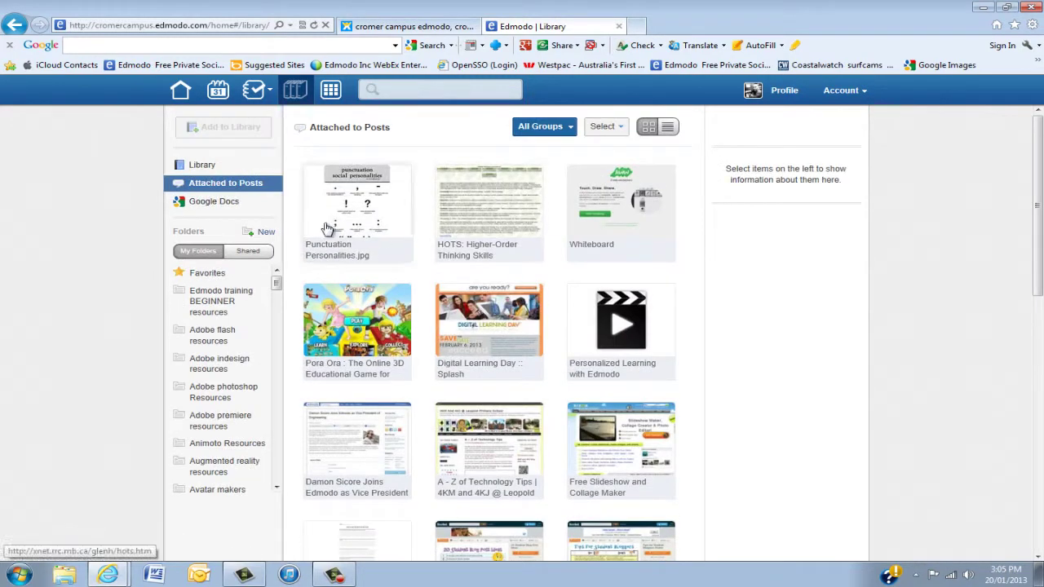
Upload the file edmodo symbol.docx from the computer's Desktop and add it to the Library
click(204, 166)
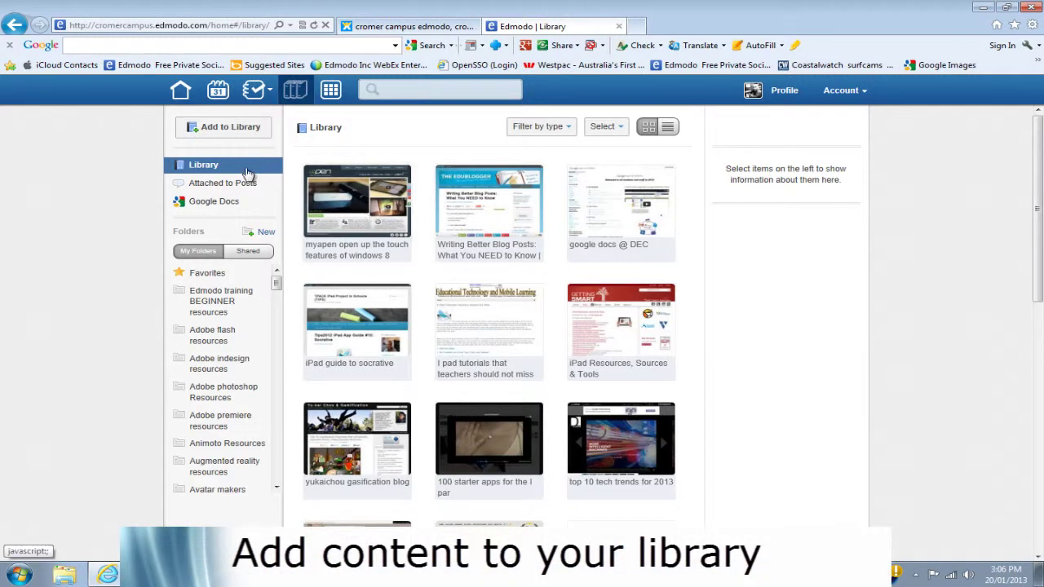
click(227, 129)
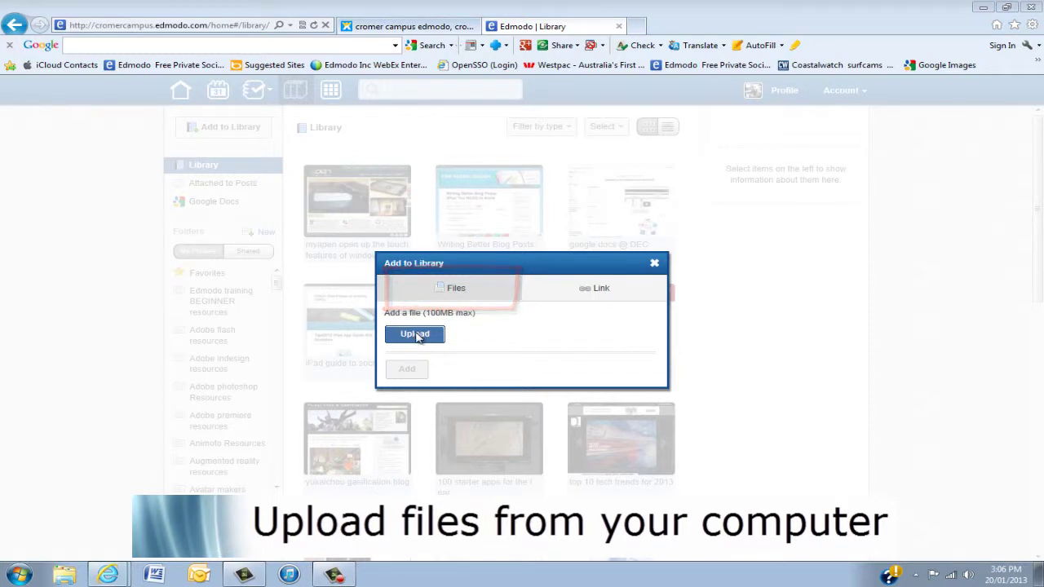
click(415, 335)
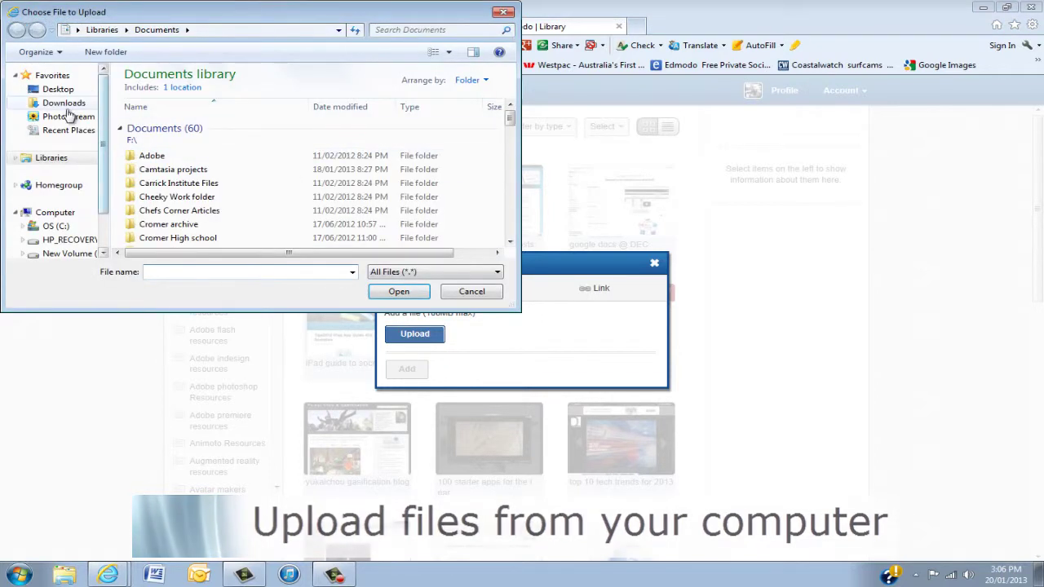
click(75, 92)
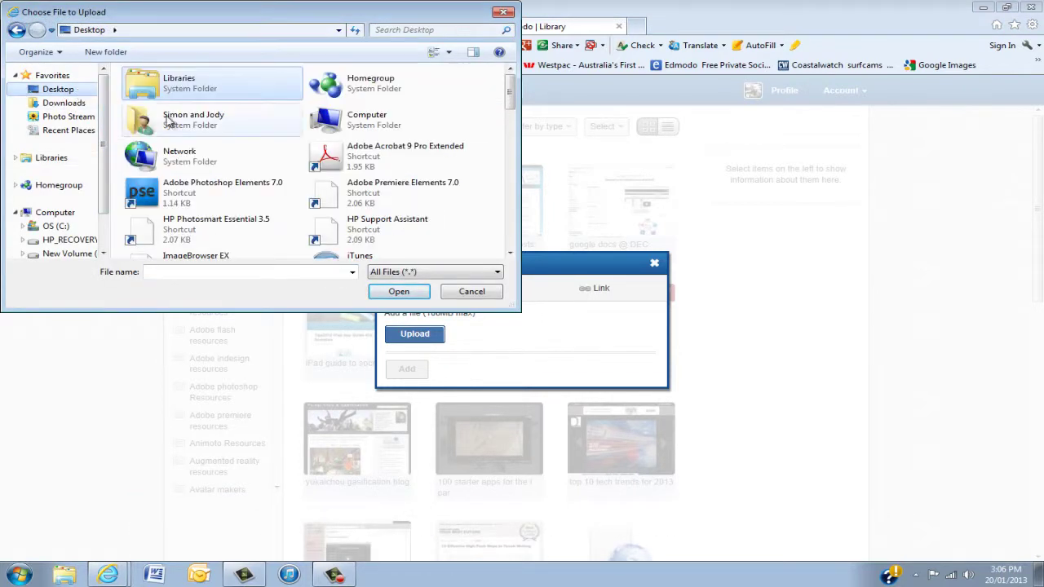
drag(509, 104, 509, 189)
click(202, 144)
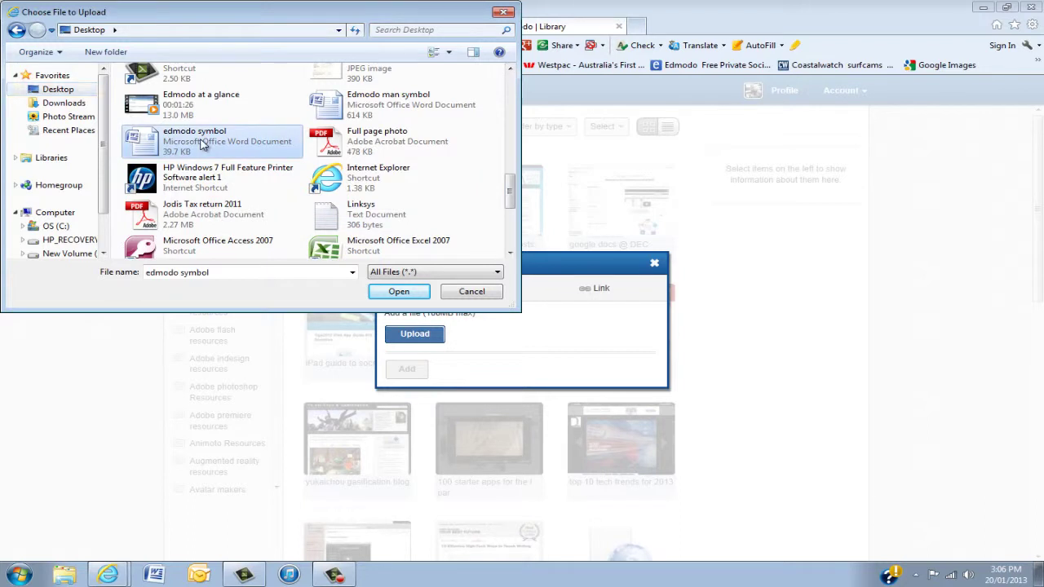
click(403, 292)
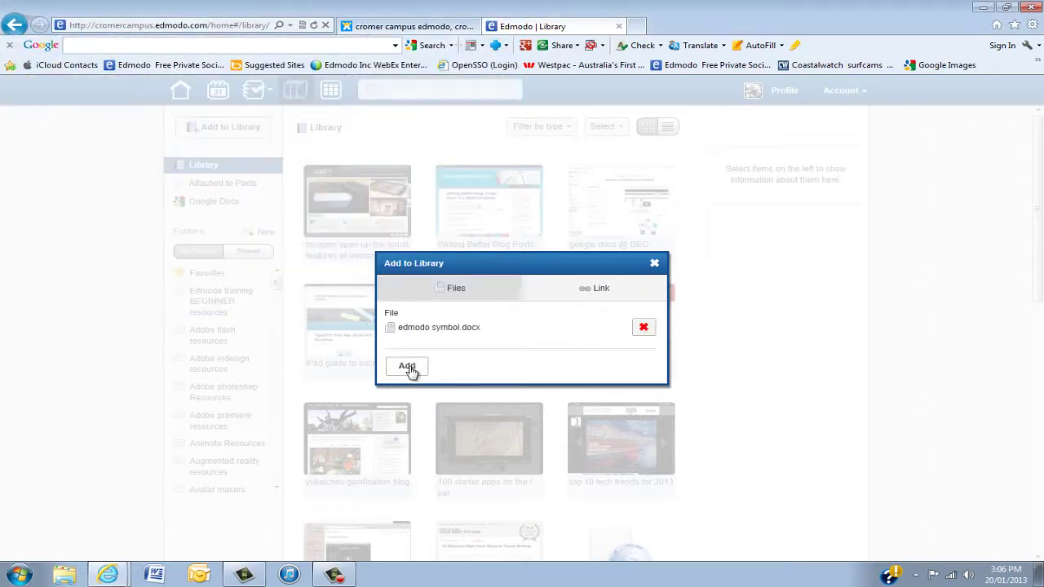
click(408, 368)
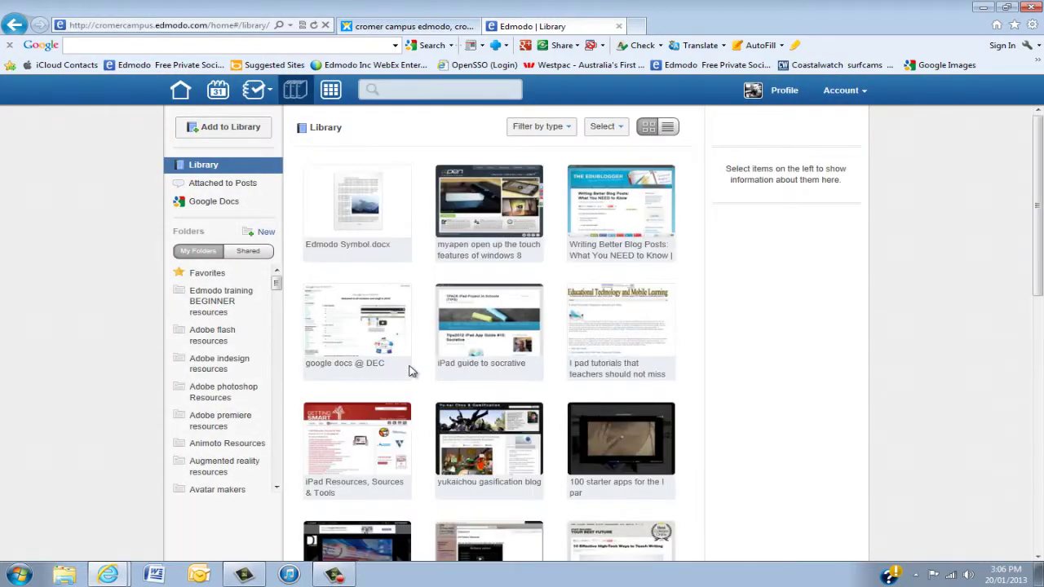
Select Edmodo Symbol.docx in the Library, view its open and save options, and dismiss them without downloading
click(364, 211)
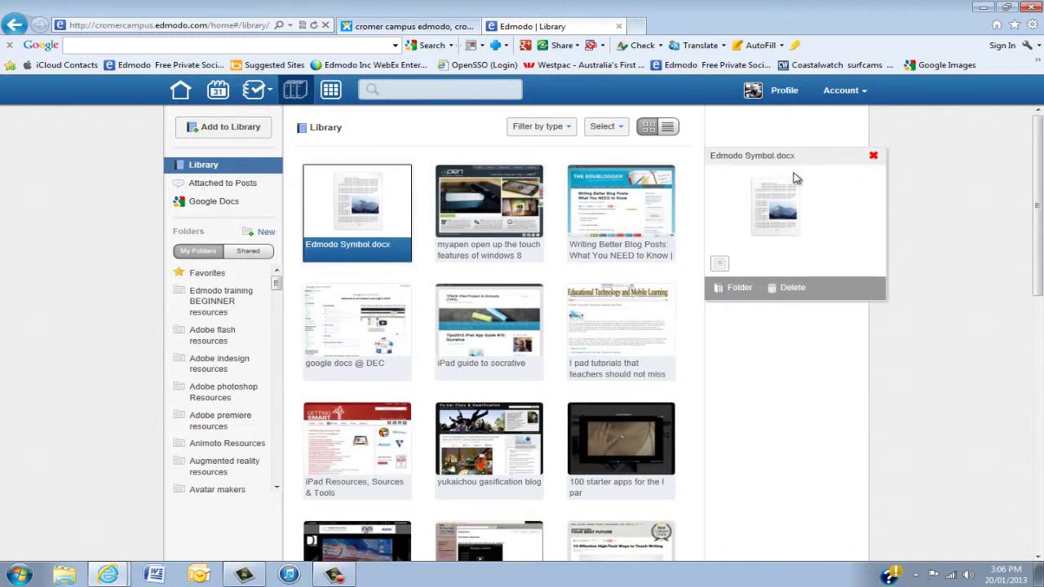
click(873, 157)
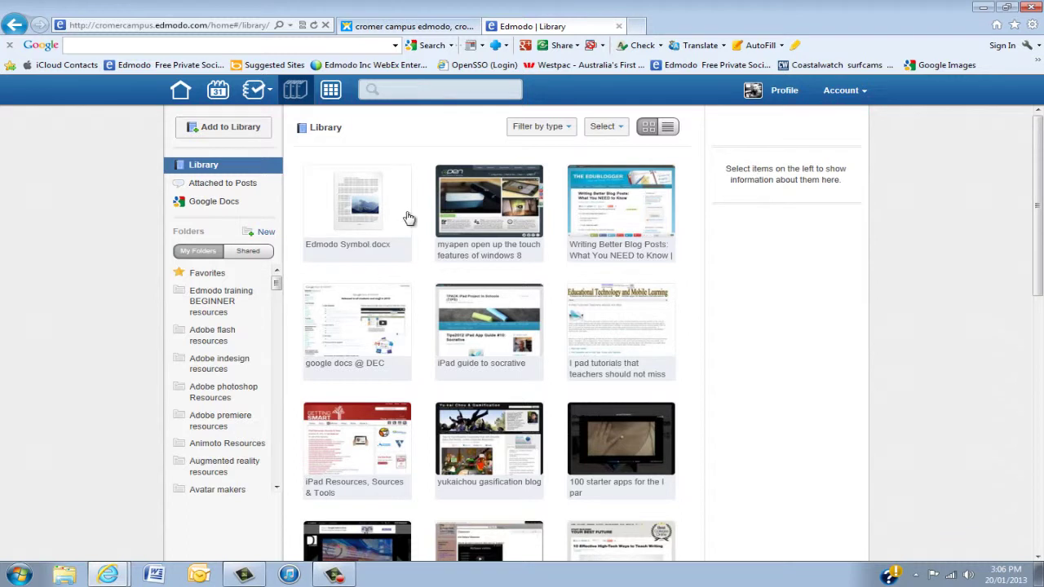
click(352, 209)
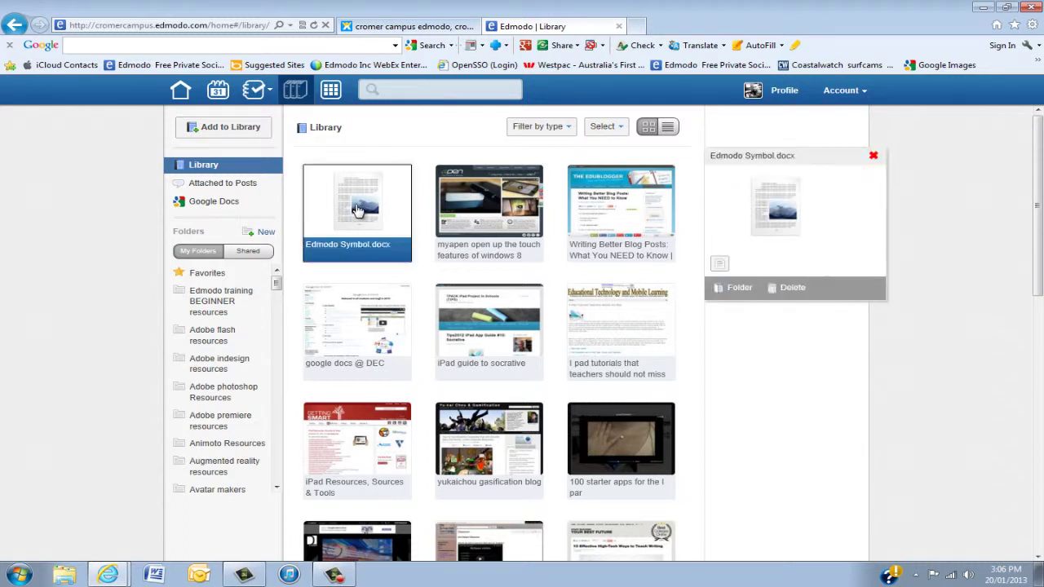
click(720, 268)
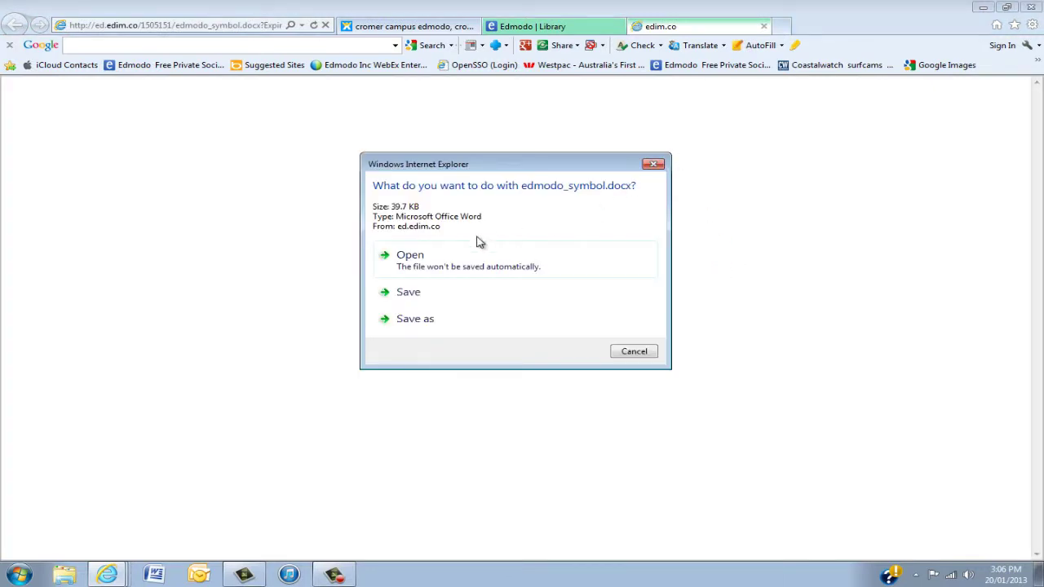
click(661, 165)
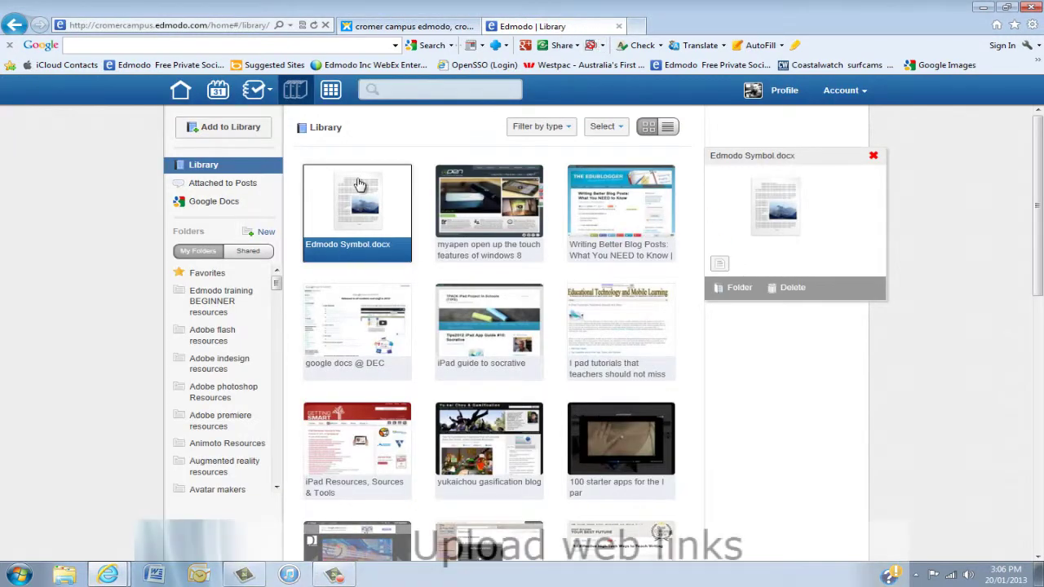
Add the Teacher Beginner training page's address to the Library as a link titled "cromer campus edmodo, cromer edmodo training | Wix.com"
click(228, 131)
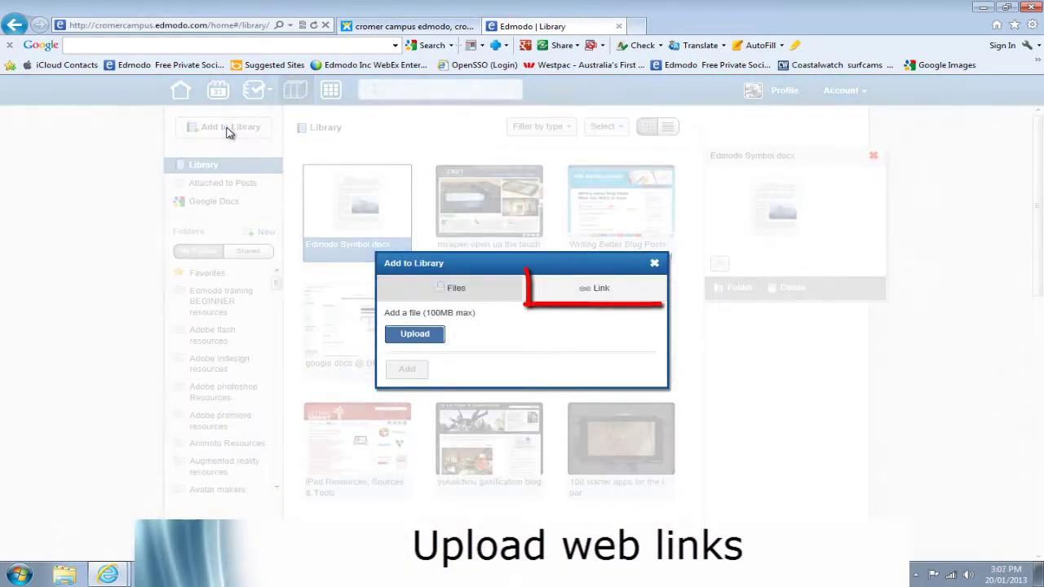
click(599, 290)
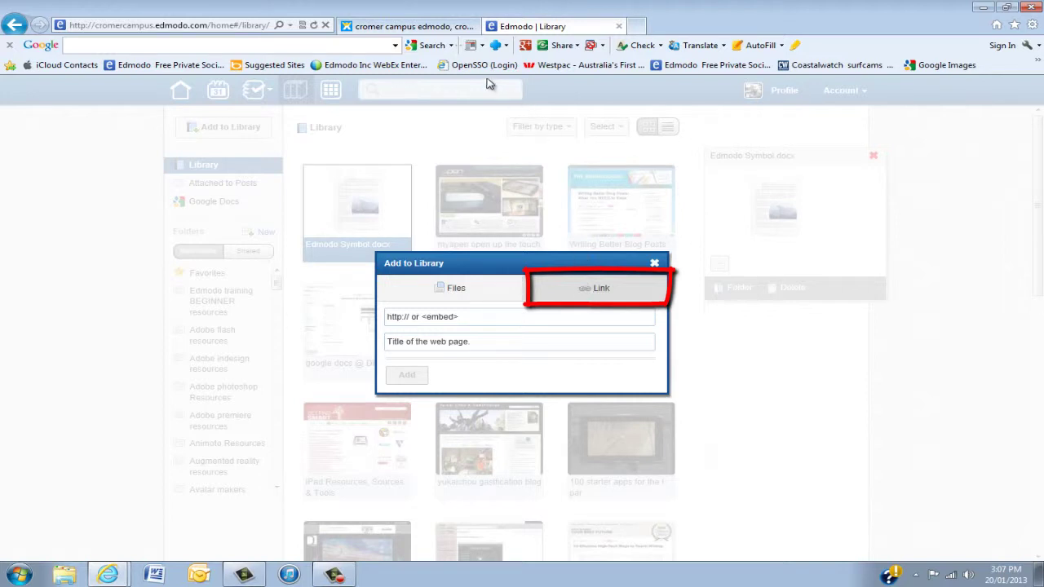
click(423, 30)
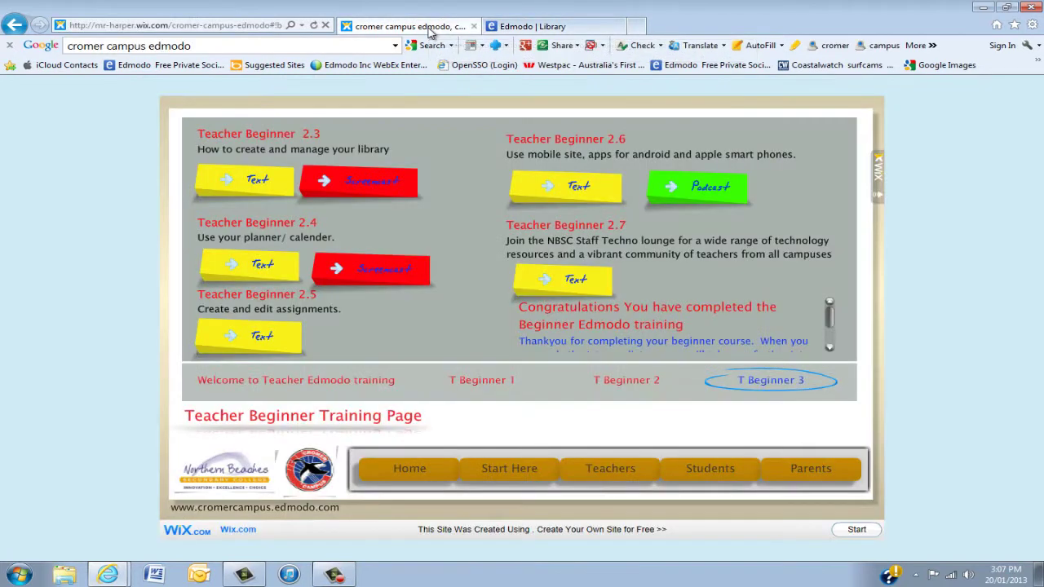
click(169, 28)
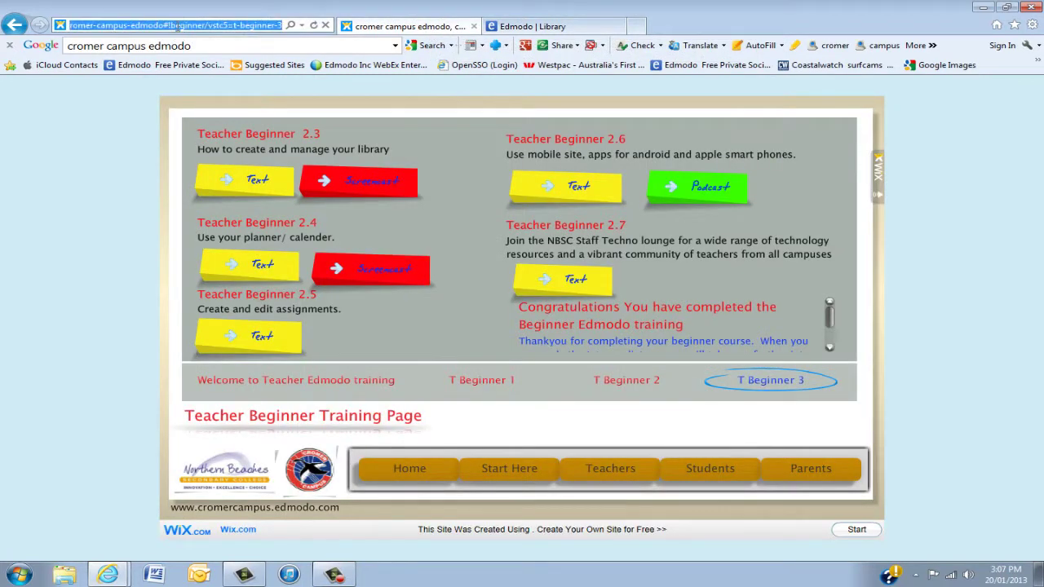
click(539, 26)
click(432, 317)
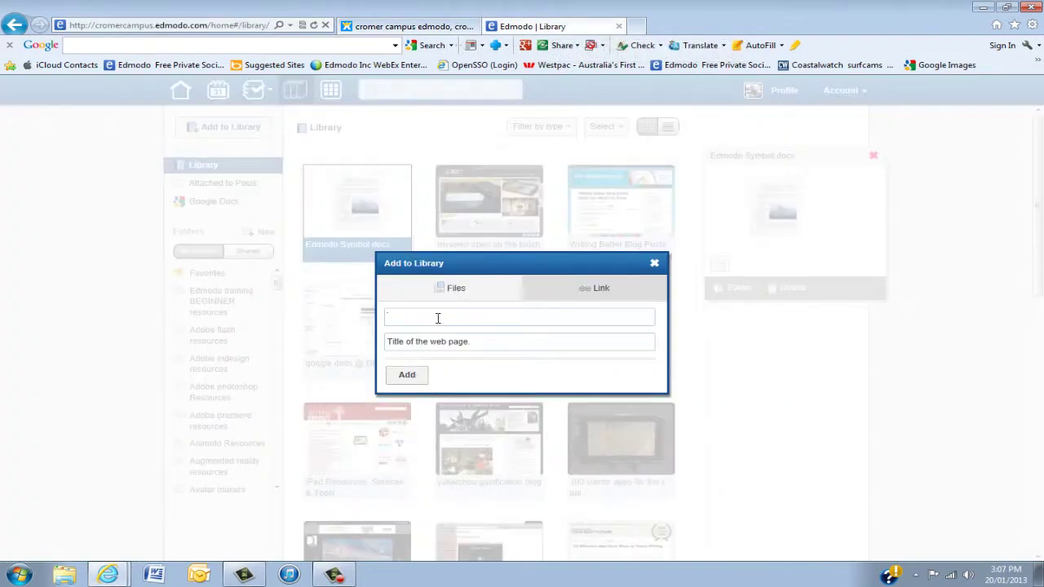
key(ctrl+v)
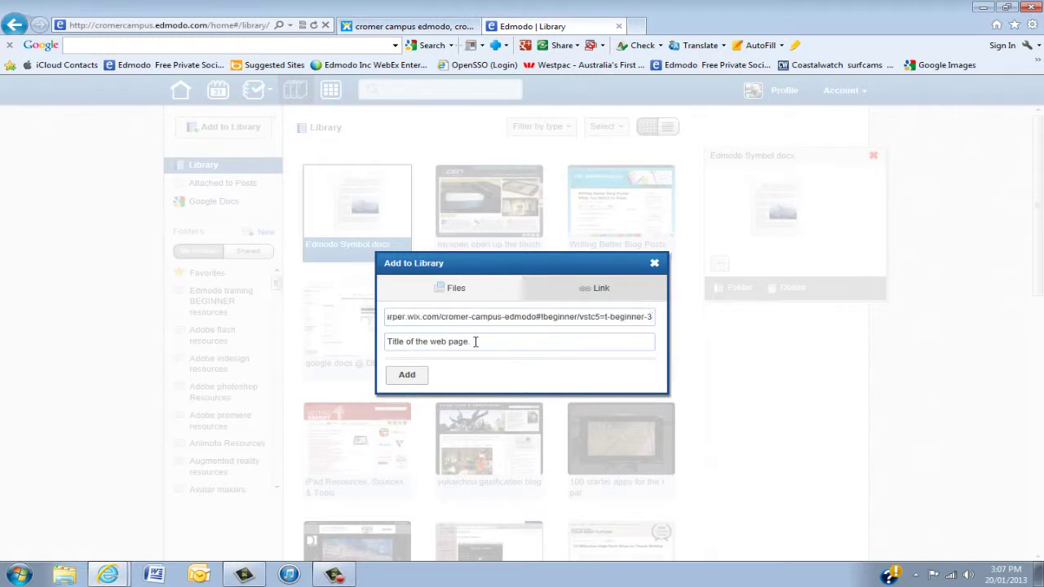
click(492, 343)
text(cromer campus edmodo, cromer edmodo training | Wix.com)
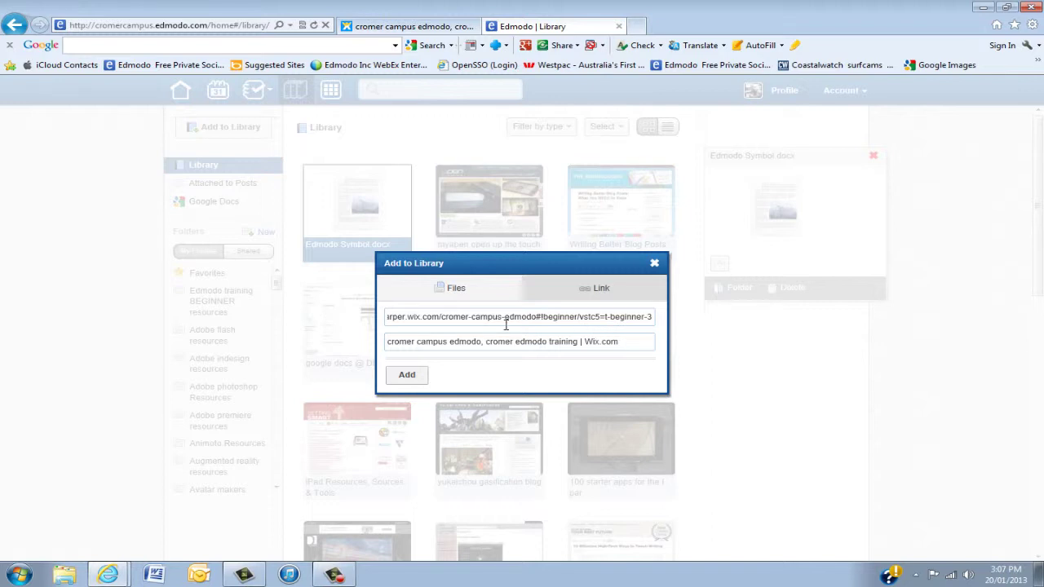
click(407, 377)
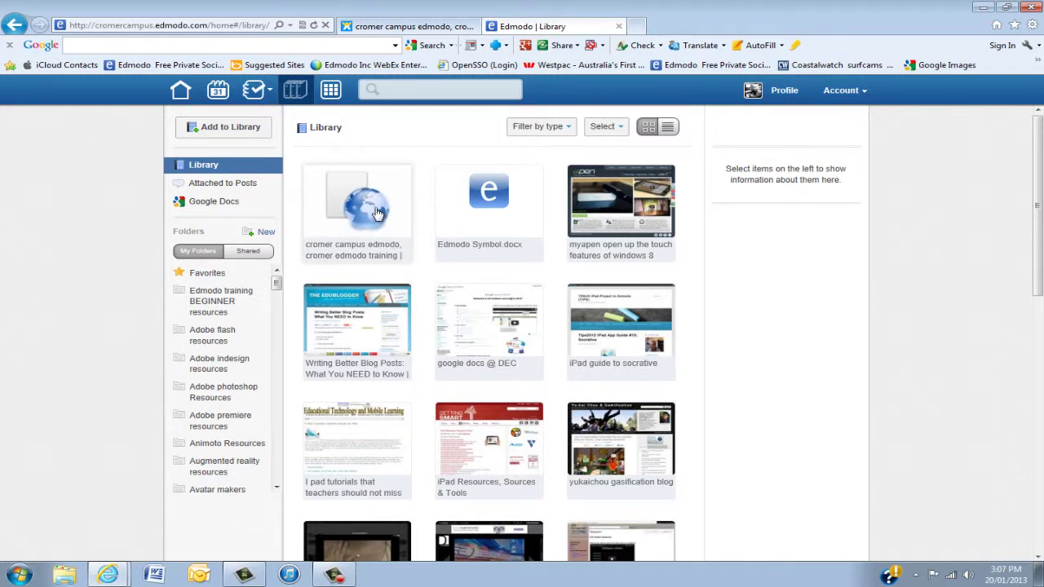
Select the training website link, Edmodo Symbol.docx and the myapen item together, and clear the selection
click(375, 215)
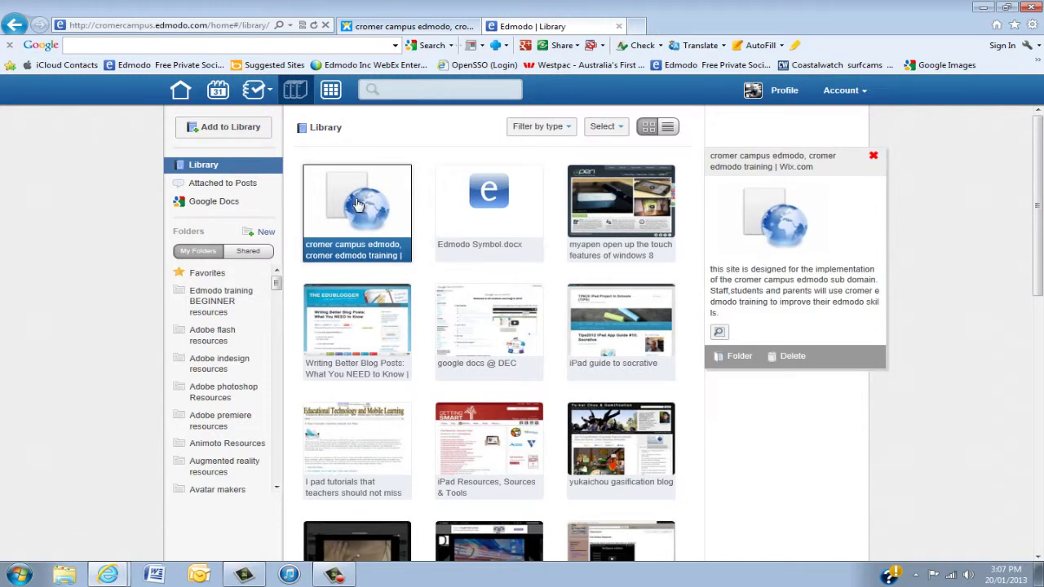
ctrl+click(461, 227)
ctrl+click(572, 222)
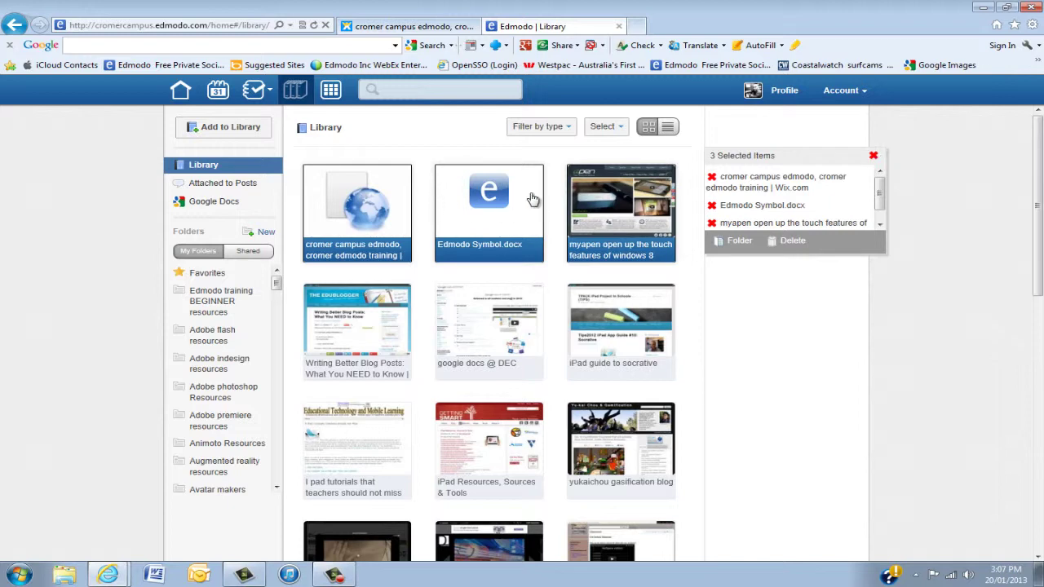
click(874, 157)
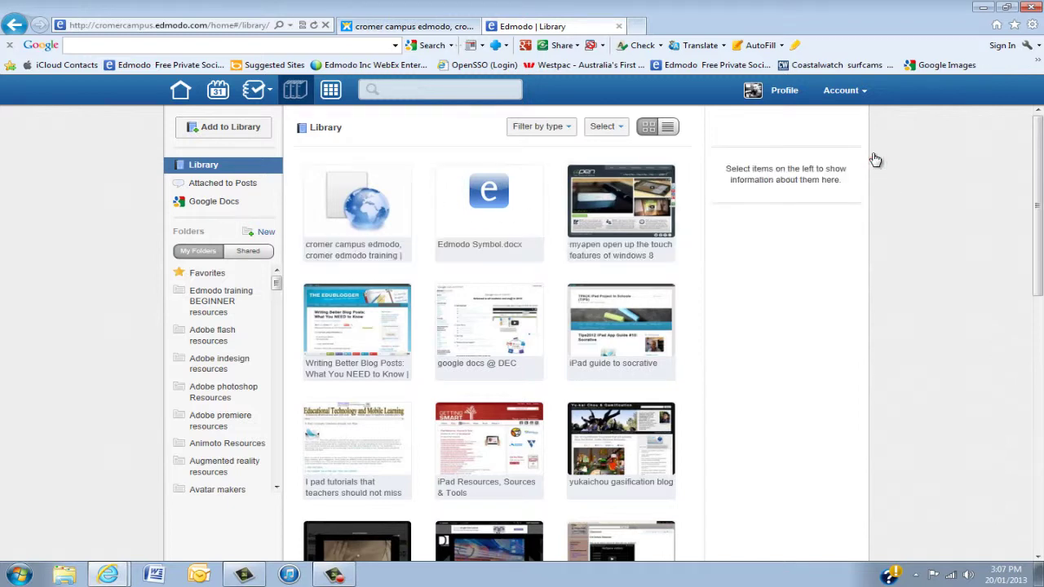
View the details of the training website link, close them, and look through the rest of the Library items
click(357, 221)
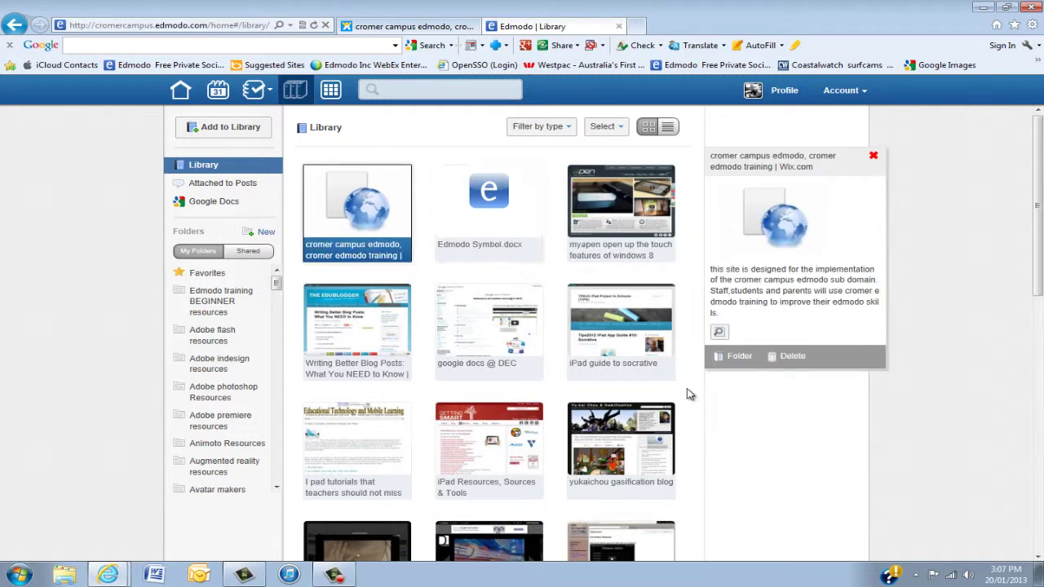
click(874, 156)
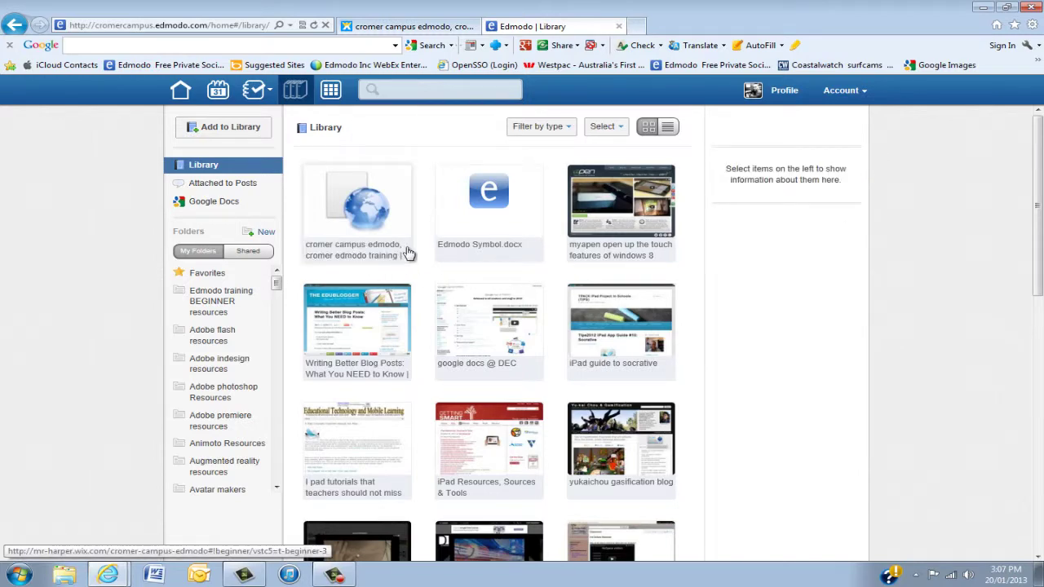
scroll(511, 303, down, 4)
scroll(513, 304, down, 4)
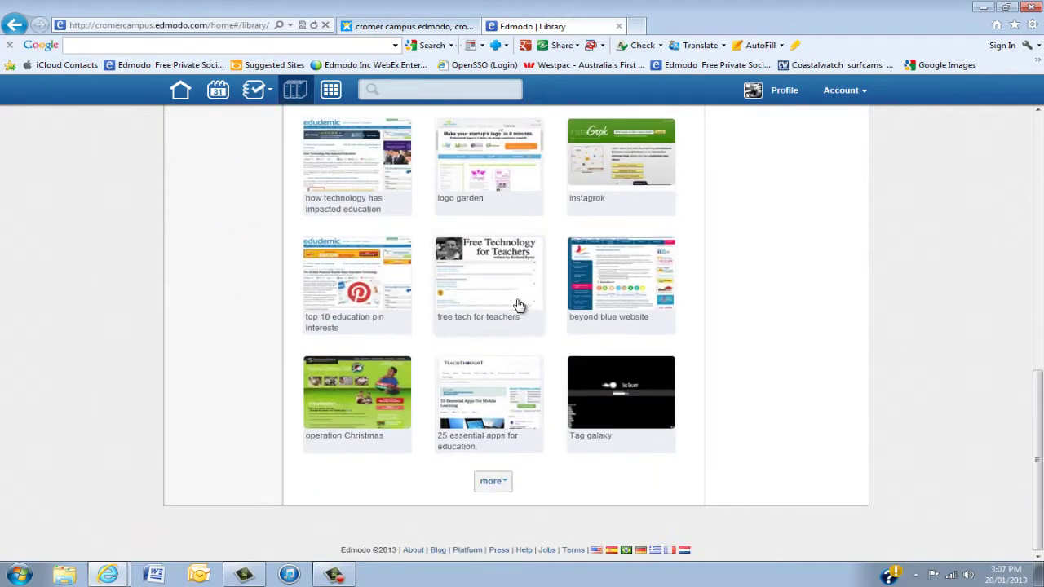
scroll(526, 309, up, 10)
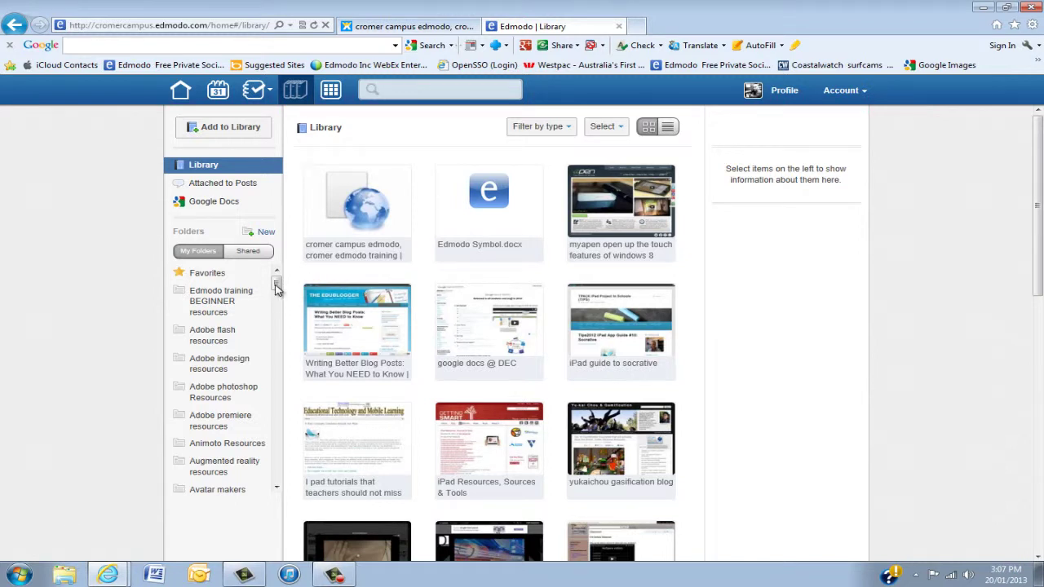
Create a folder named "New folder" shared with the NBSC staff techno lounge group, and open it
mouse_move(276, 287)
mouse_down()
mouse_move(275, 306)
mouse_move(275, 275)
mouse_up()
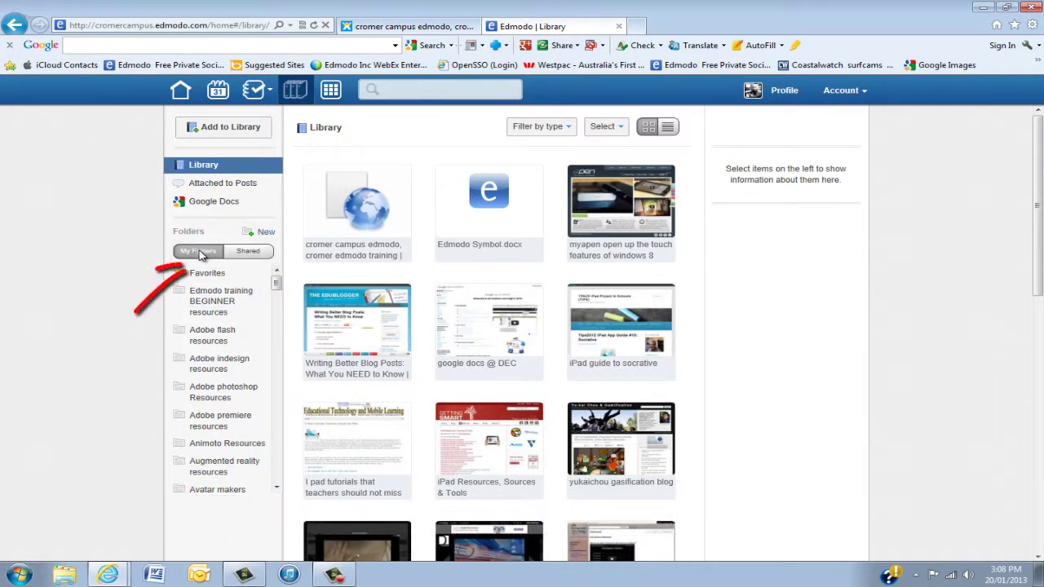
click(266, 234)
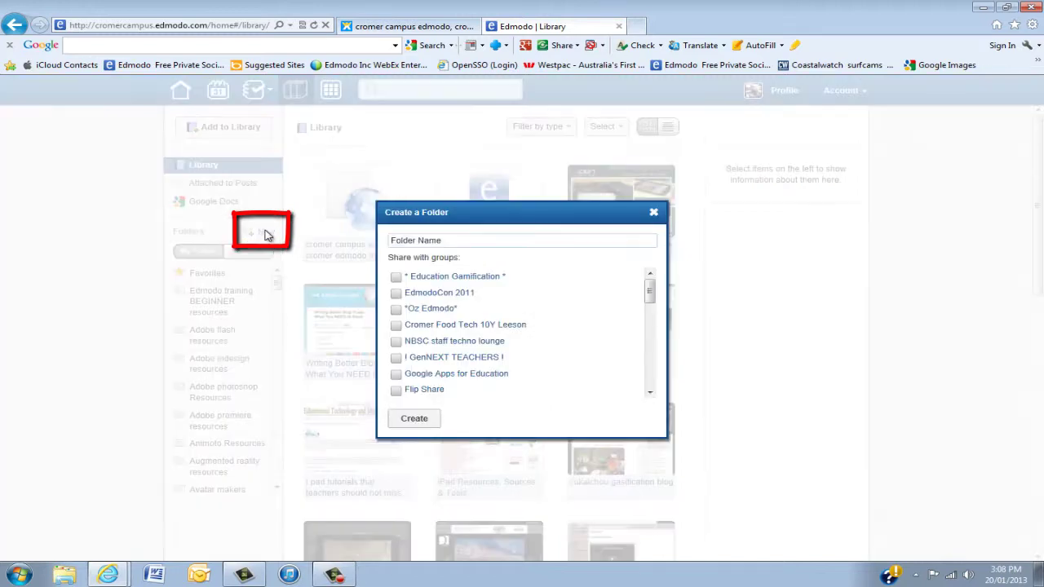
click(444, 241)
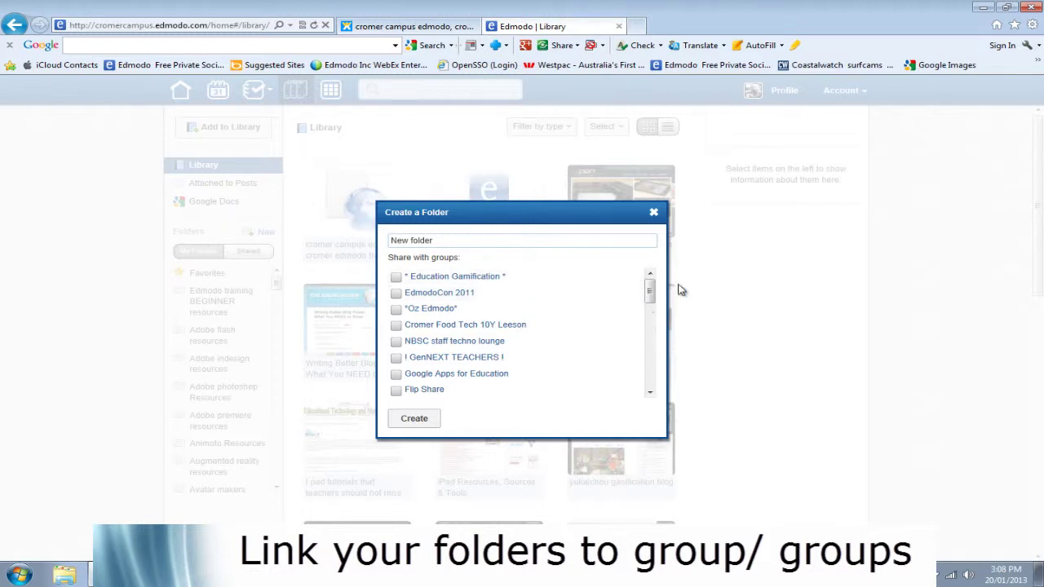
drag(650, 295, 658, 385)
scroll(513, 339, up, 10)
scroll(519, 326, up, 1)
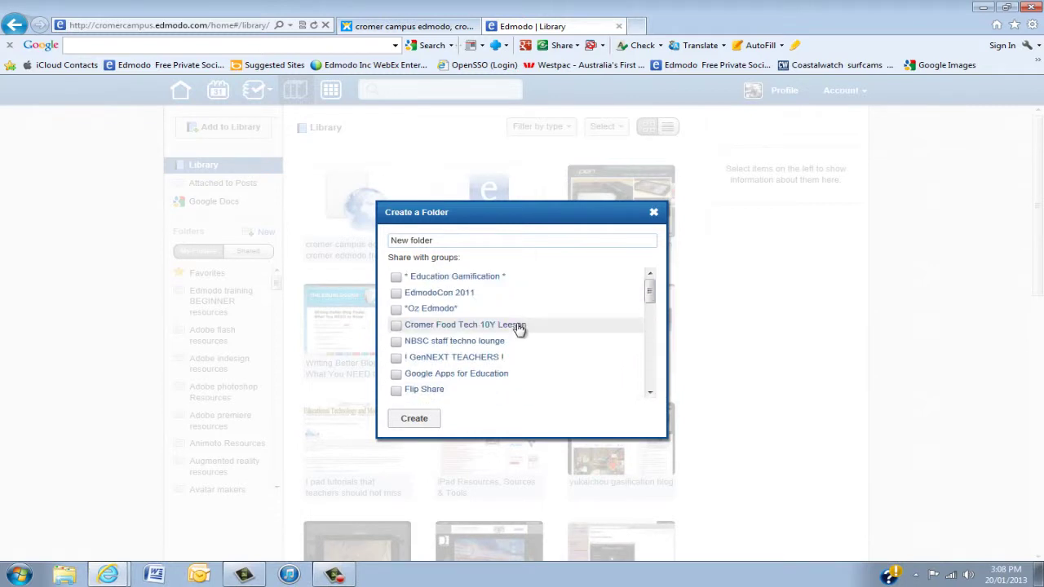
click(397, 341)
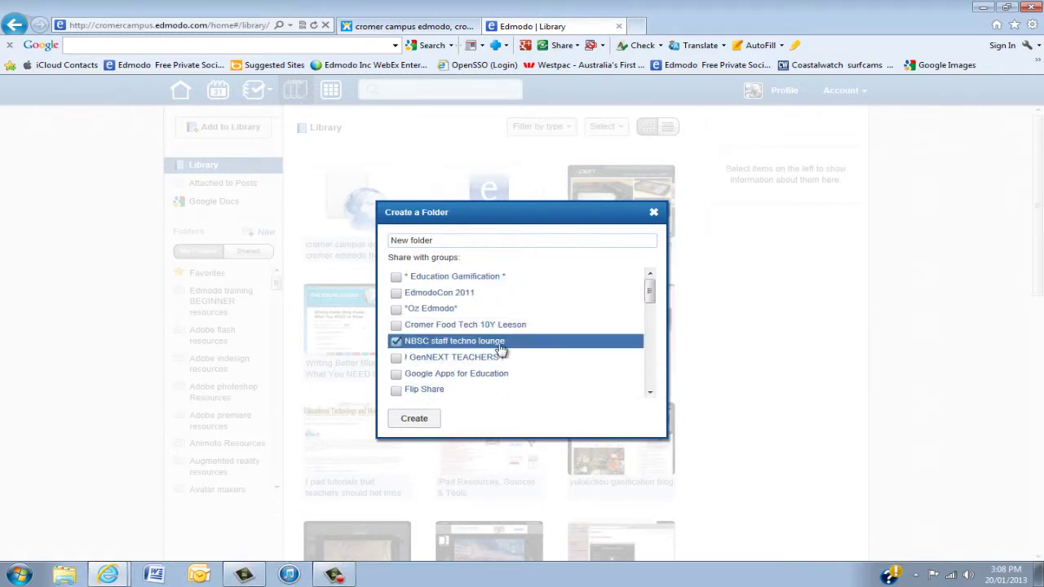
click(420, 420)
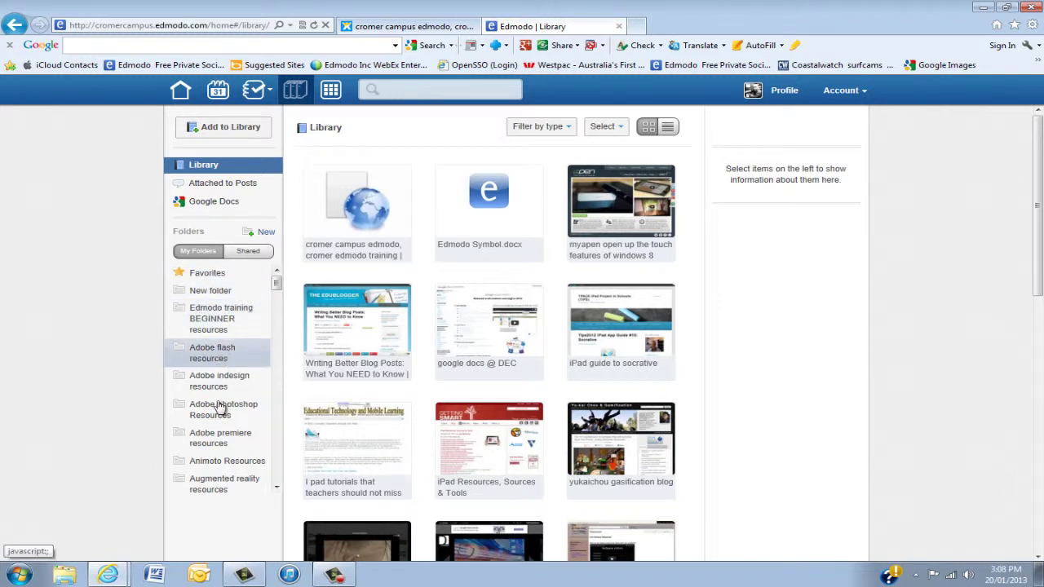
click(216, 294)
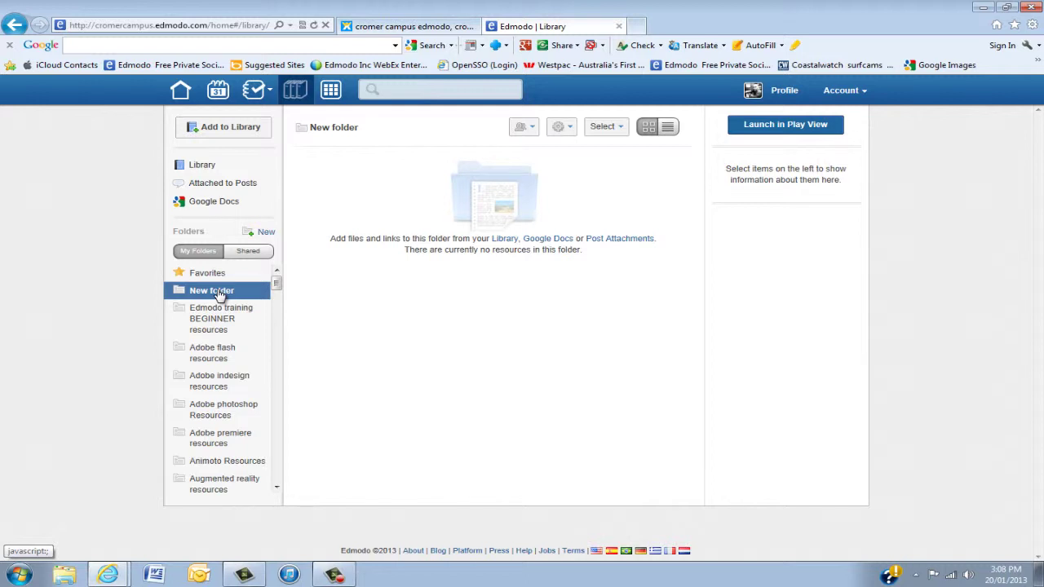
Add Edmodo Symbol.docx from the Library to the Adobe flash resources folder, and open that folder to check it
click(200, 167)
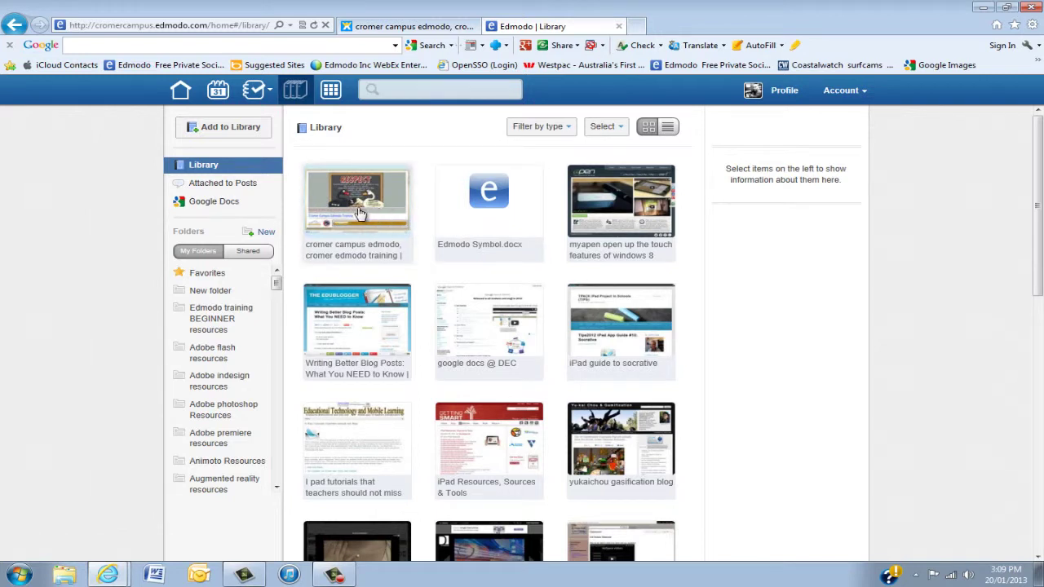
click(489, 202)
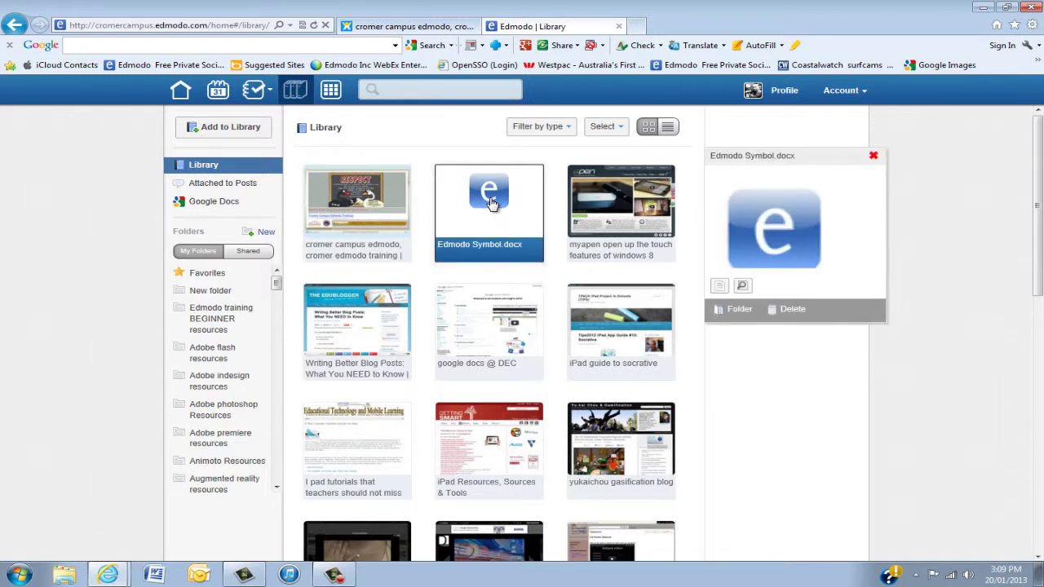
click(738, 310)
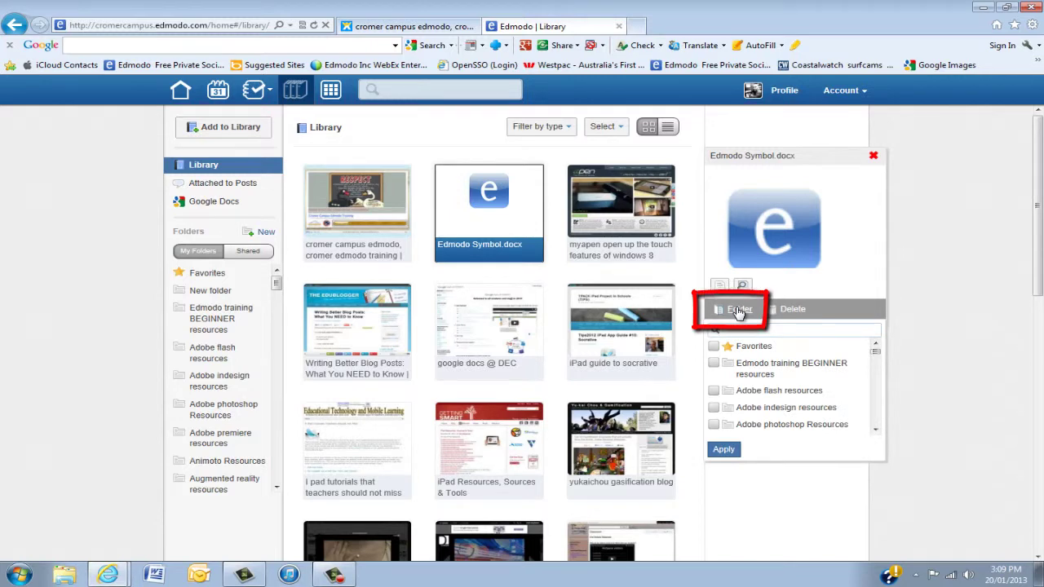
mouse_move(877, 352)
mouse_down()
mouse_move(881, 405)
mouse_move(876, 345)
mouse_up()
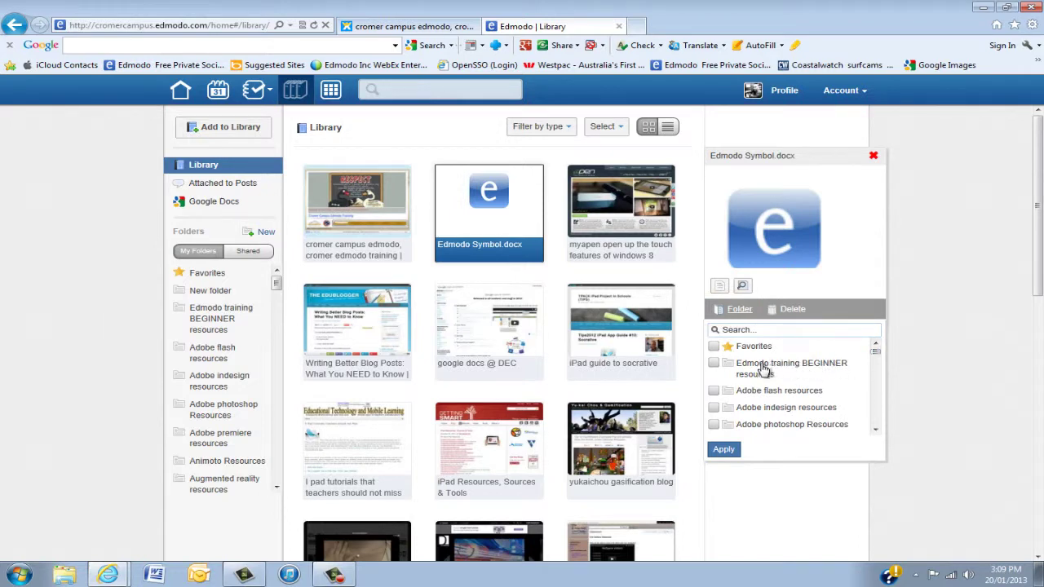
click(713, 391)
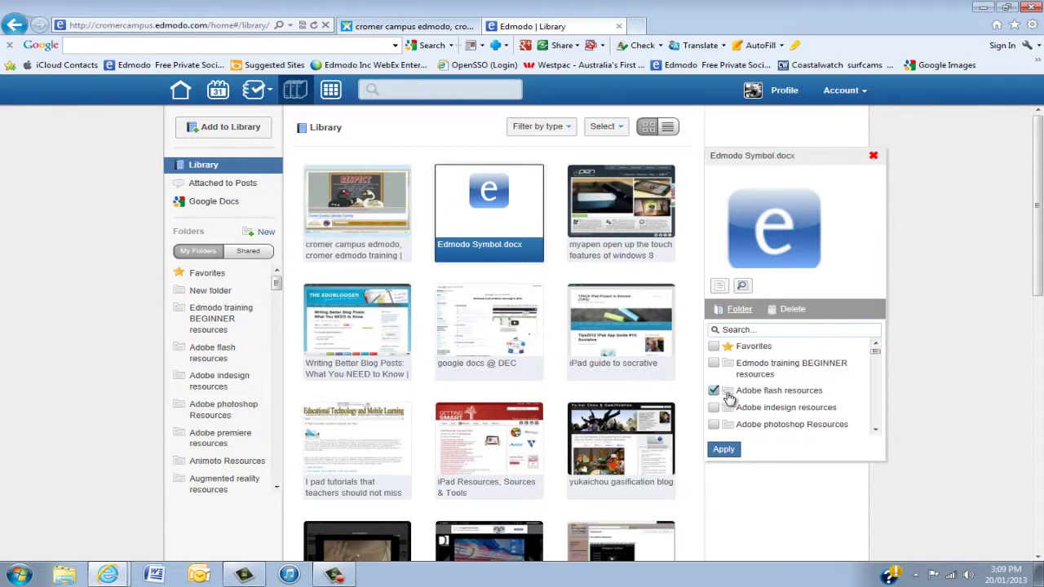
click(723, 451)
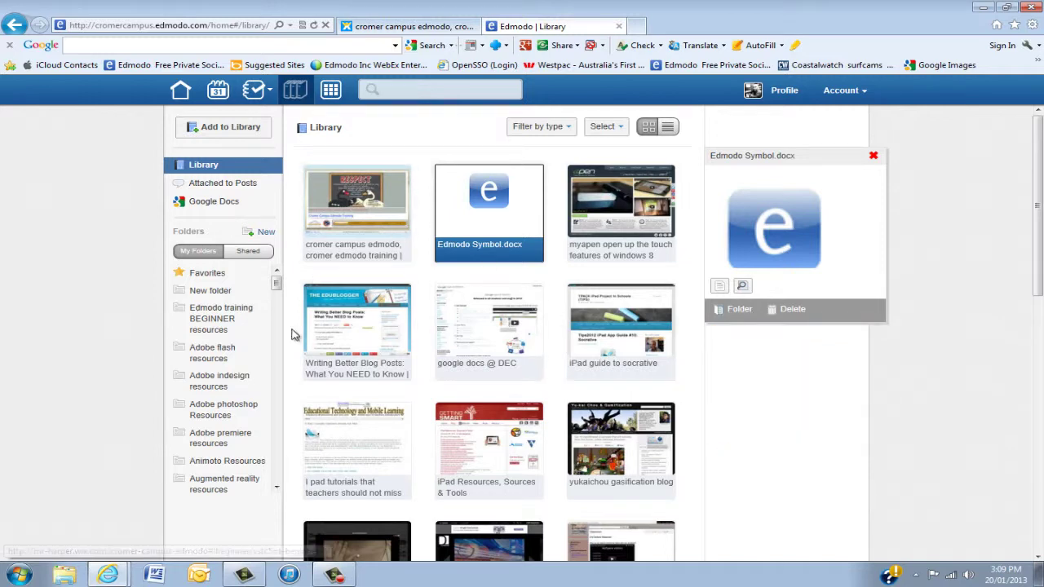
click(211, 354)
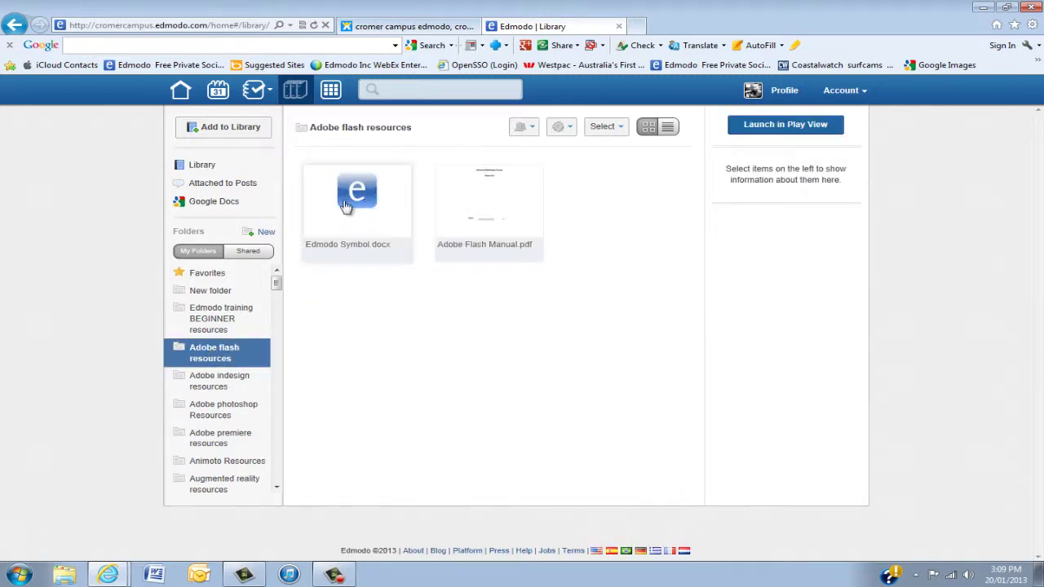
Delete Edmodo Symbol.docx from the main Library, and check the Adobe flash resources folder for its copy
click(204, 169)
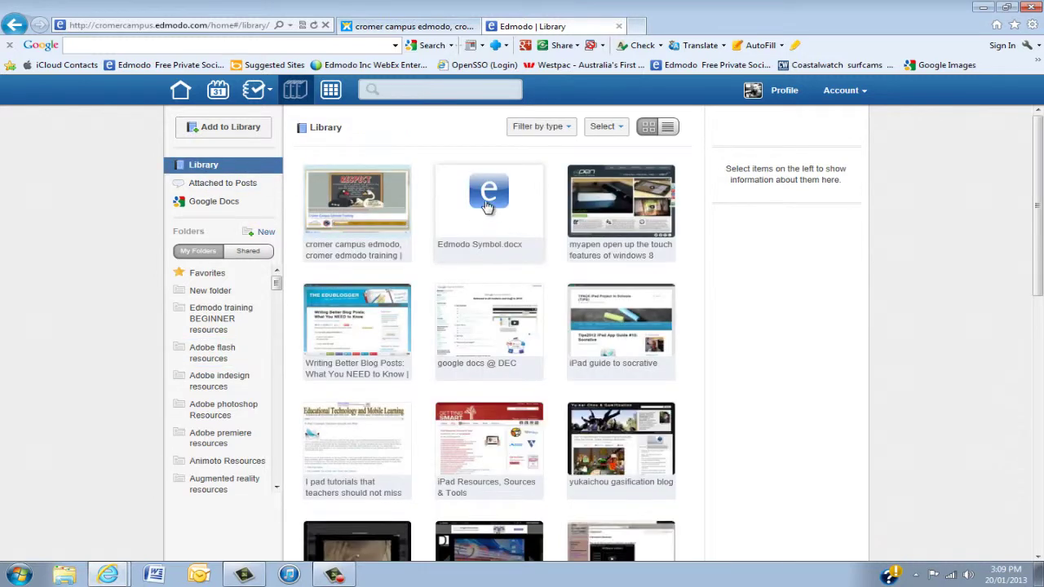
click(498, 204)
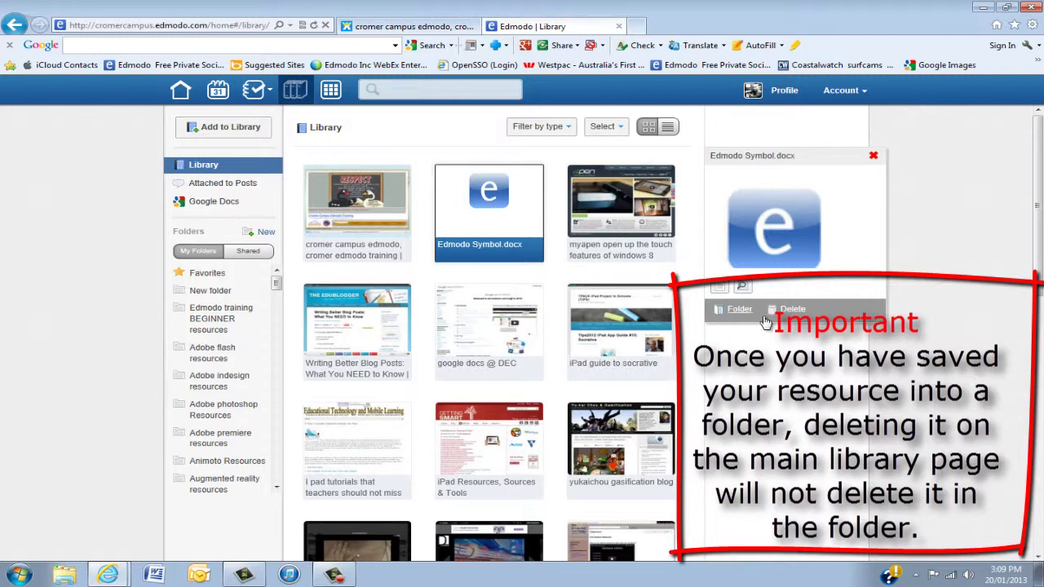
click(795, 309)
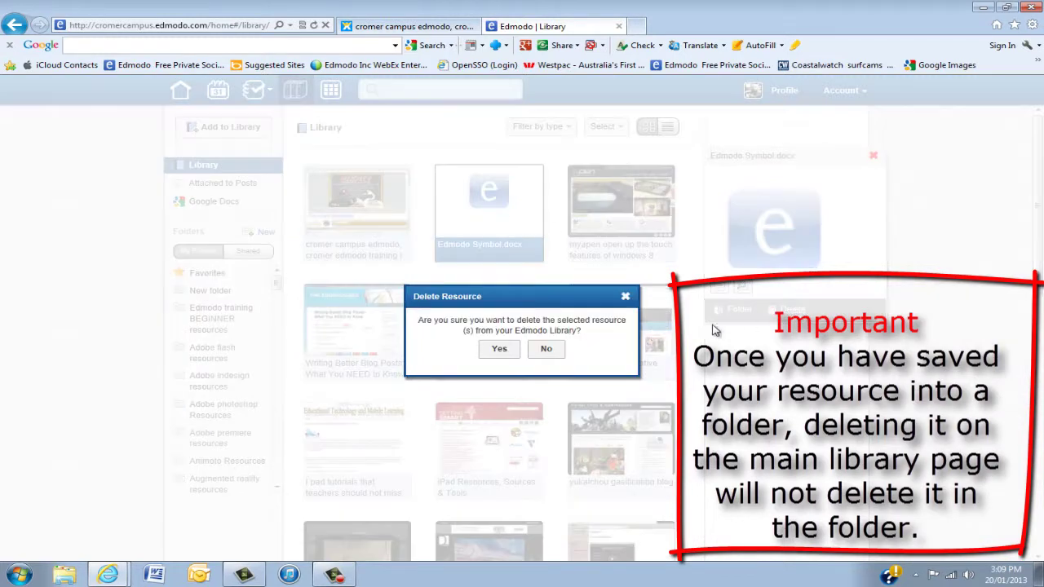
click(499, 349)
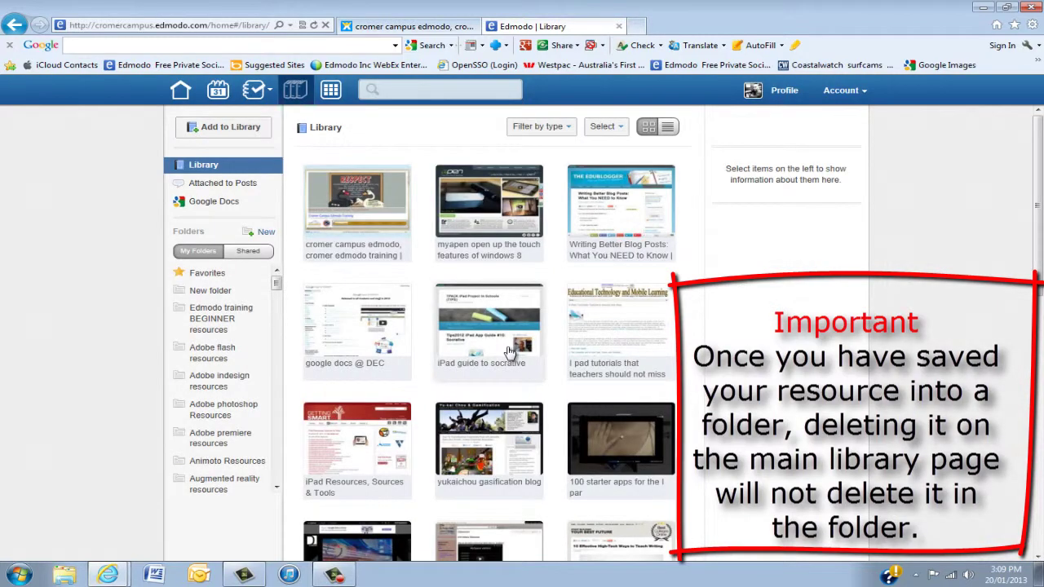
click(208, 352)
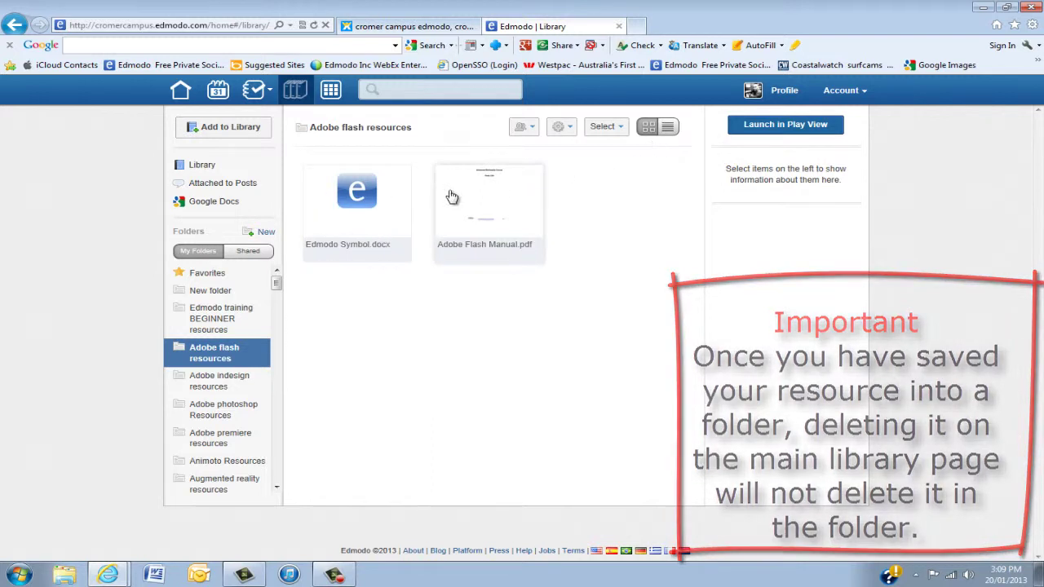
View the Adobe flash resources folder as a list, as thumbnails and in Play View, and return to the Library
click(668, 128)
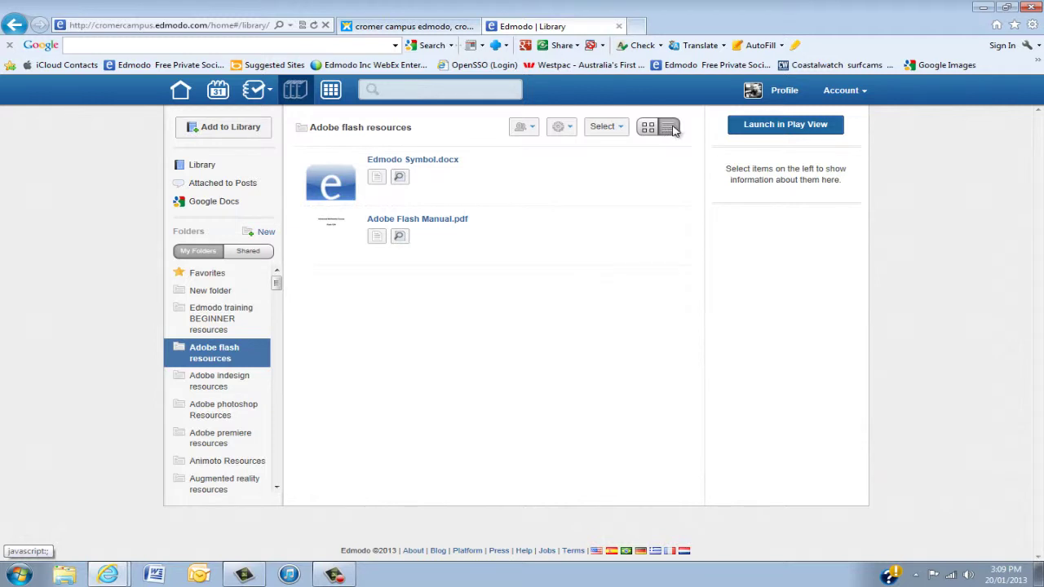
click(648, 128)
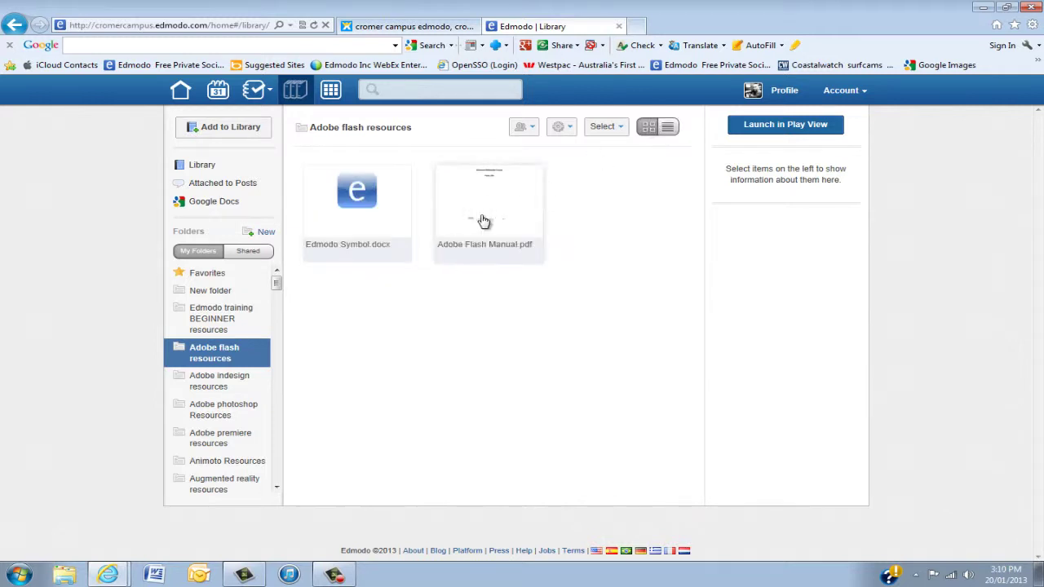
click(789, 127)
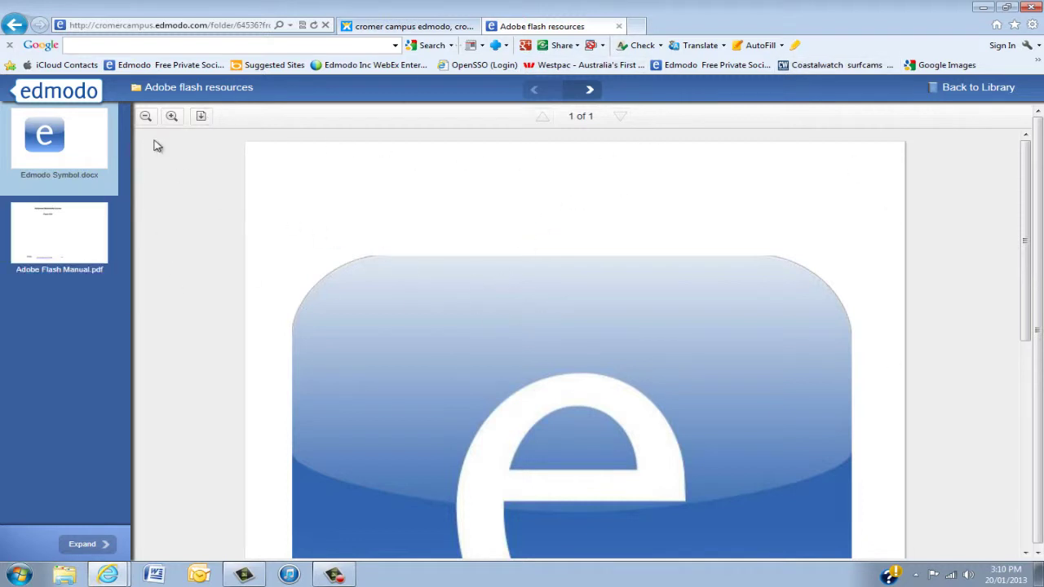
click(990, 89)
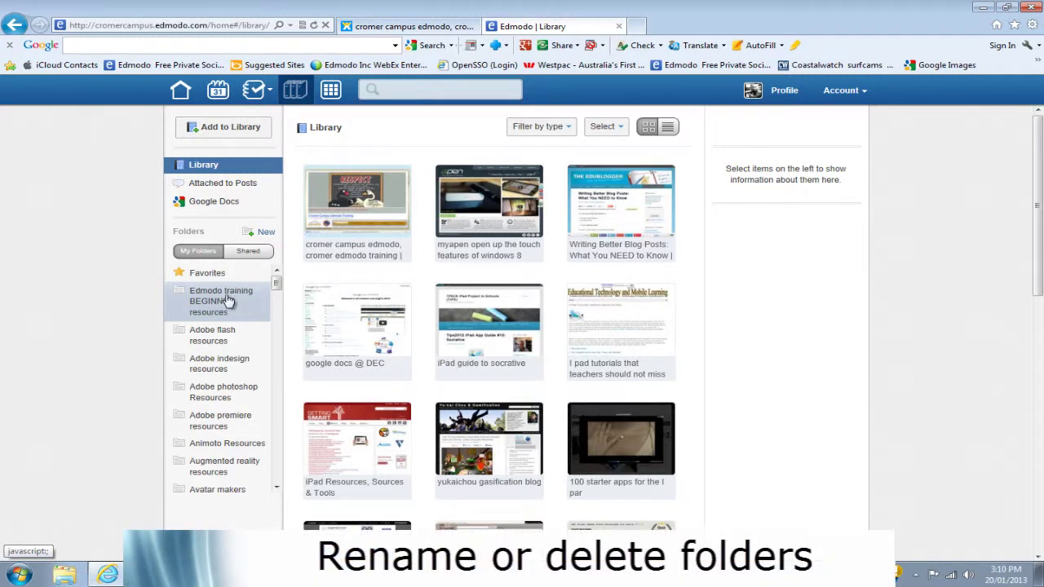
Open the Edmodo training BEGINNER resources folder, start editing its name, and cancel the edit
click(227, 305)
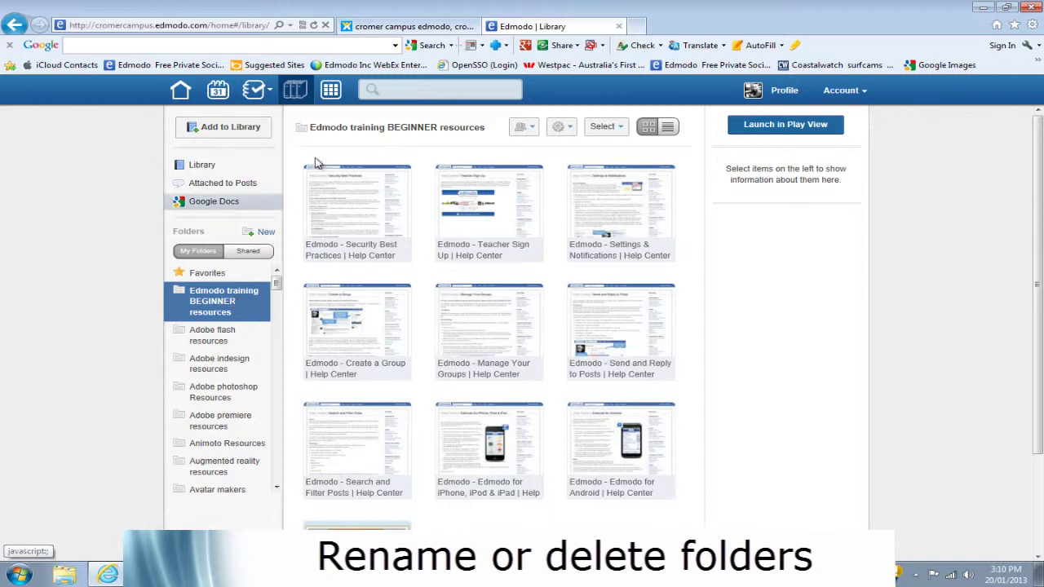
click(573, 131)
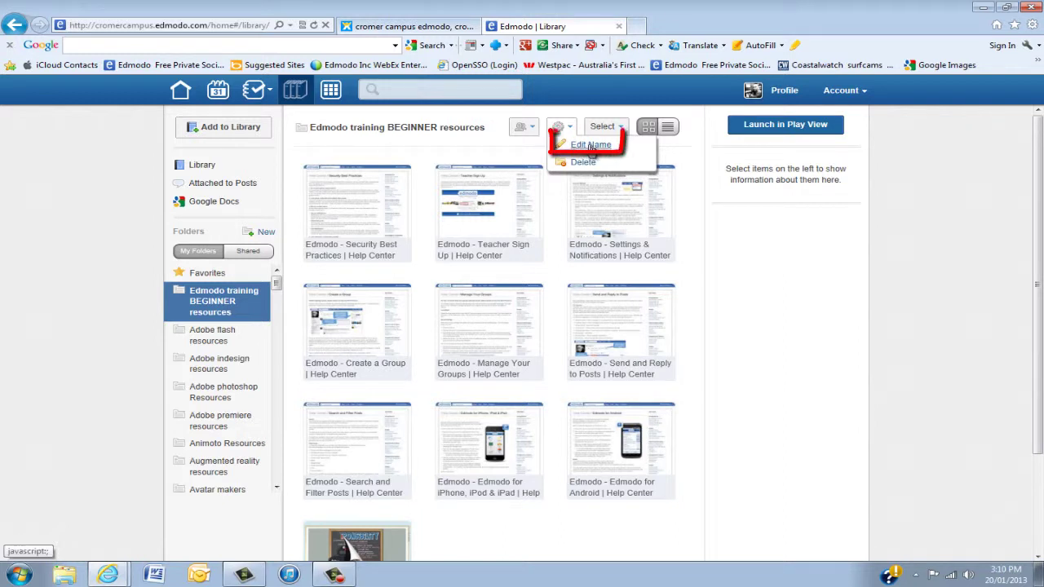
click(591, 146)
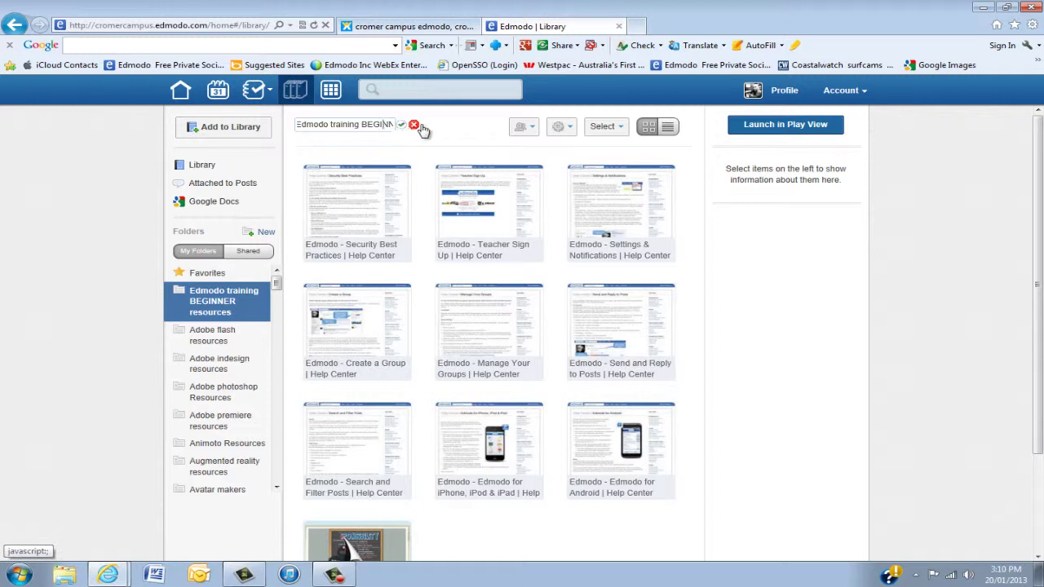
click(414, 126)
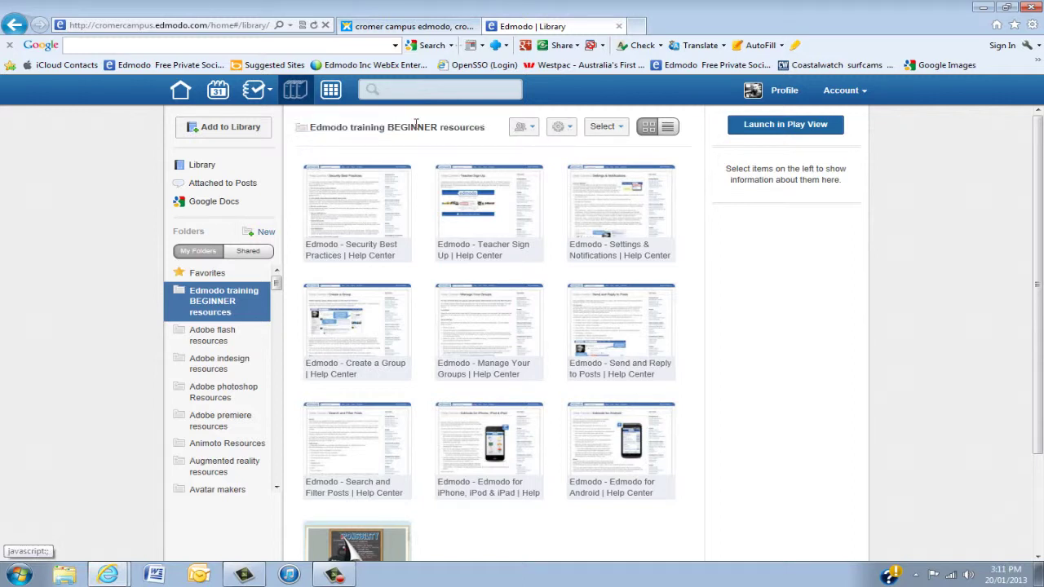
Delete the Edmodo training BEGINNER resources folder and confirm the deletion
click(570, 129)
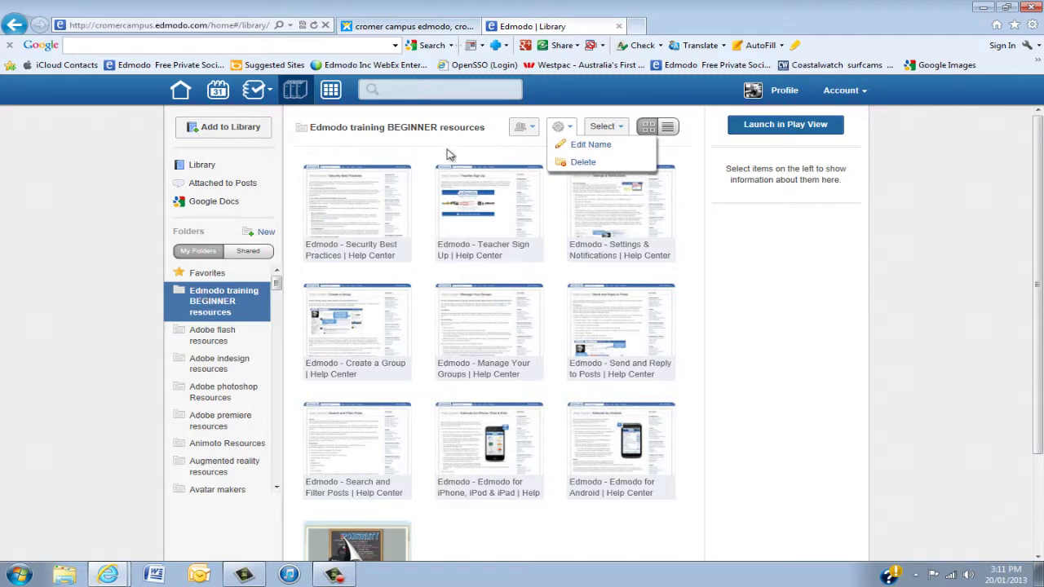
click(582, 163)
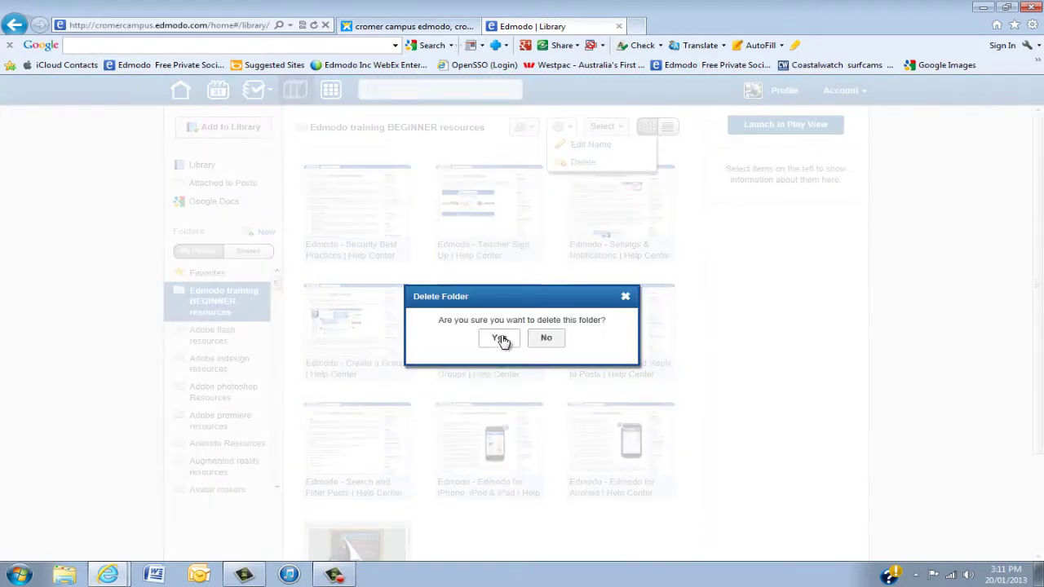
click(500, 340)
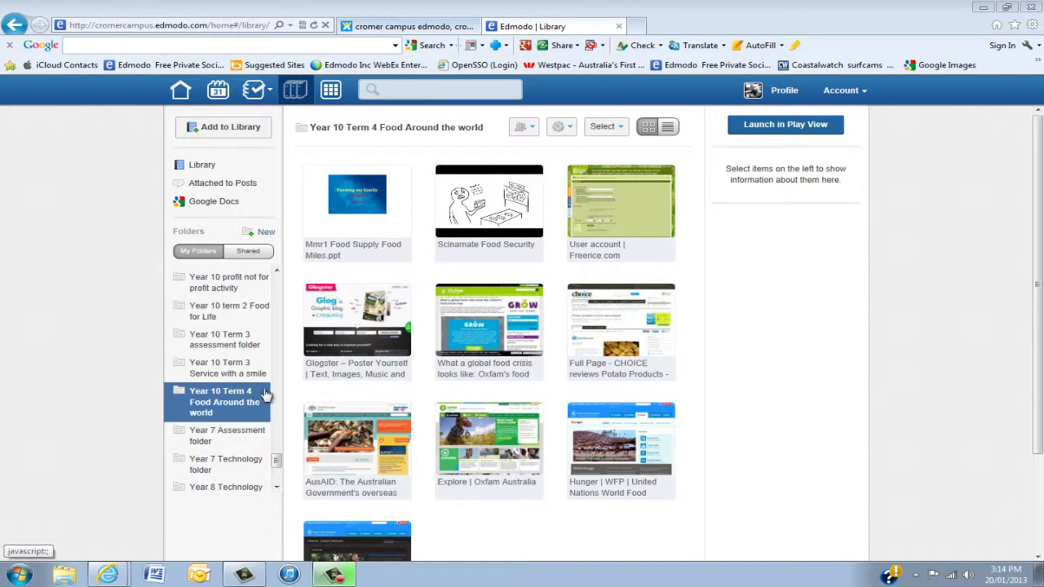
Review which groups share the Year 10 Term 4 Food Around the world folder, make it public, and close the sharing settings
click(534, 130)
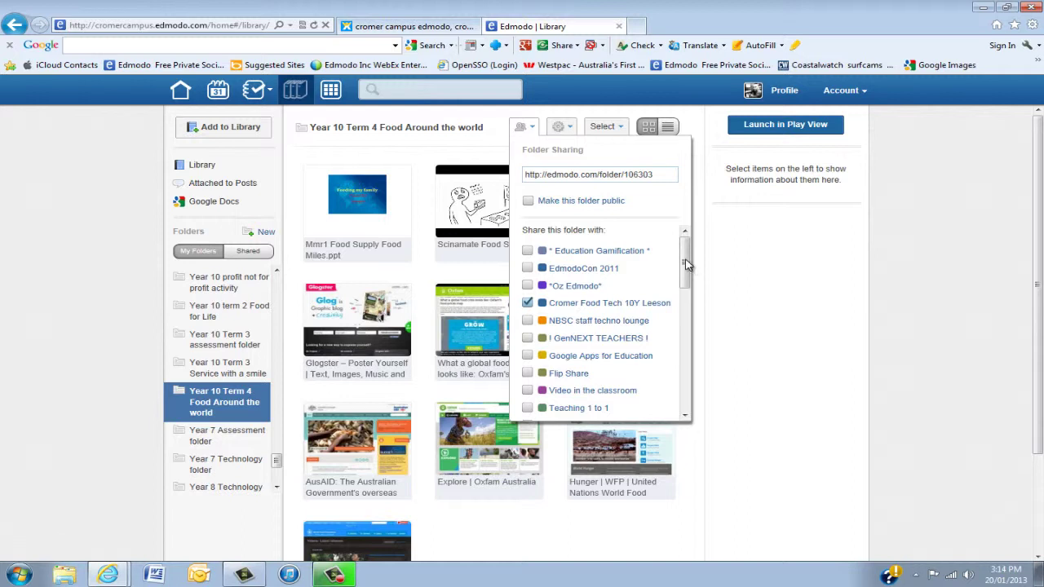
drag(685, 265, 687, 306)
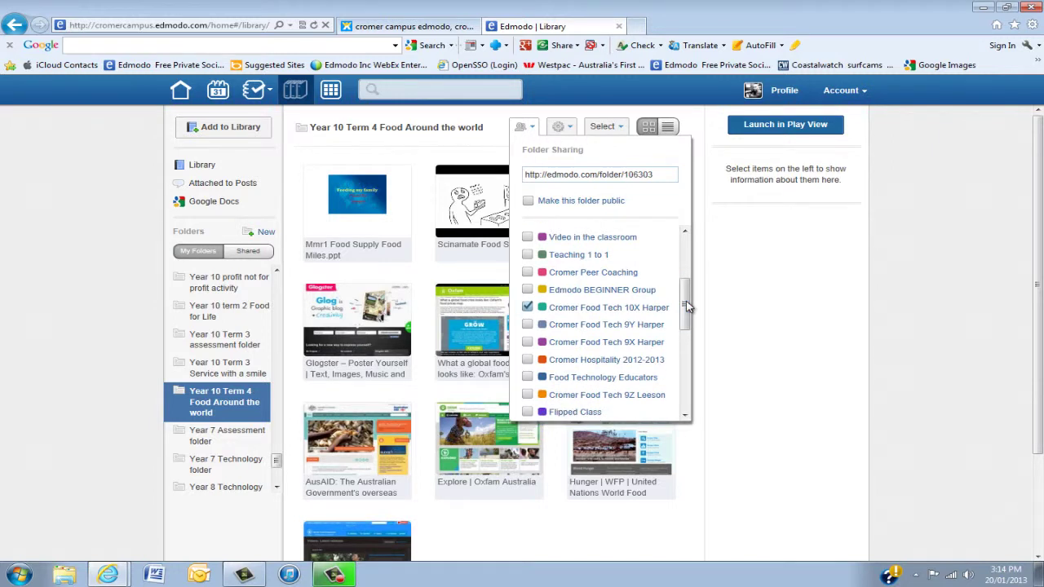
drag(687, 306, 687, 261)
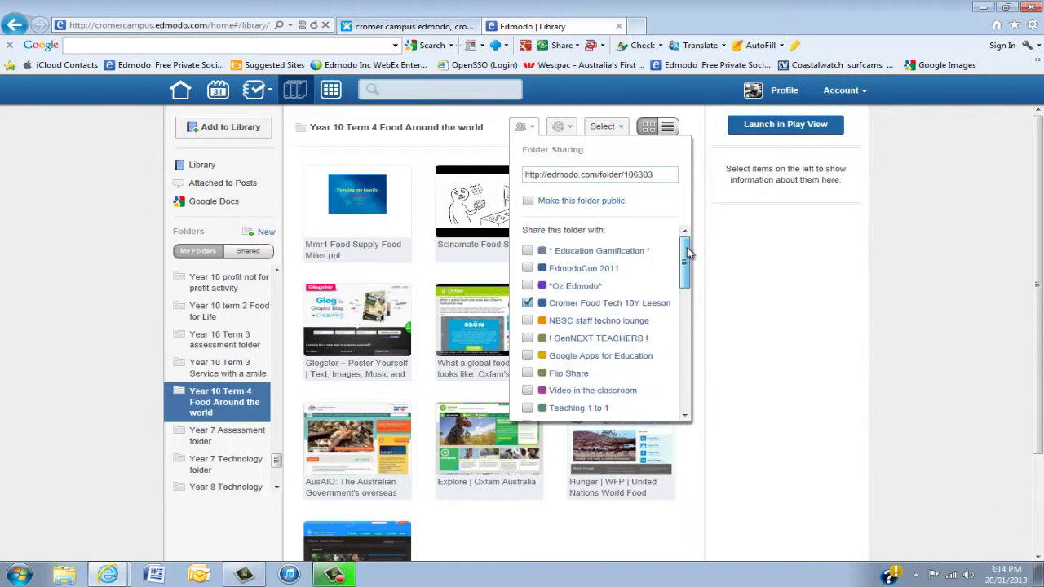
click(529, 201)
click(727, 243)
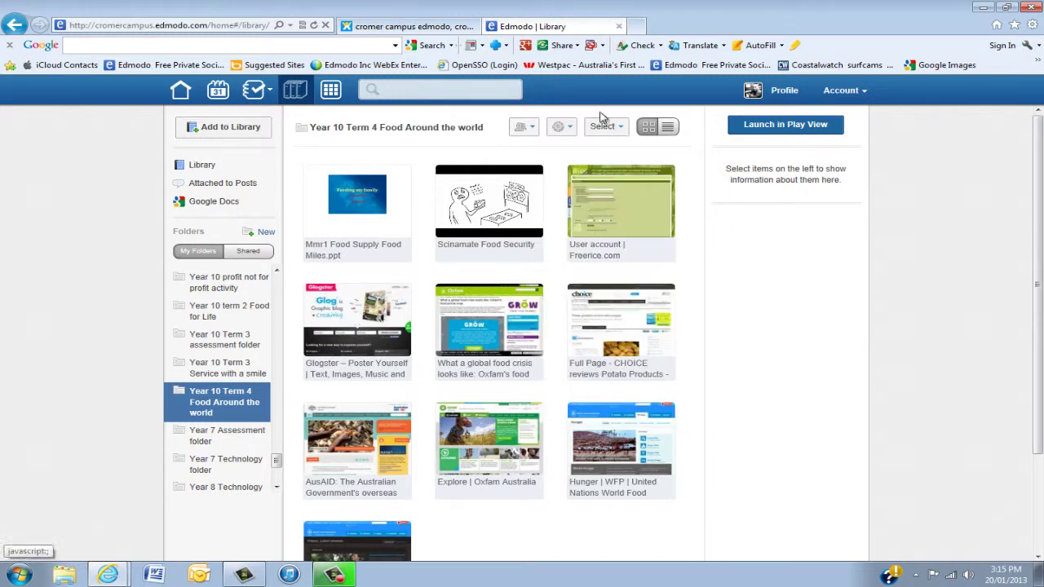
click(620, 129)
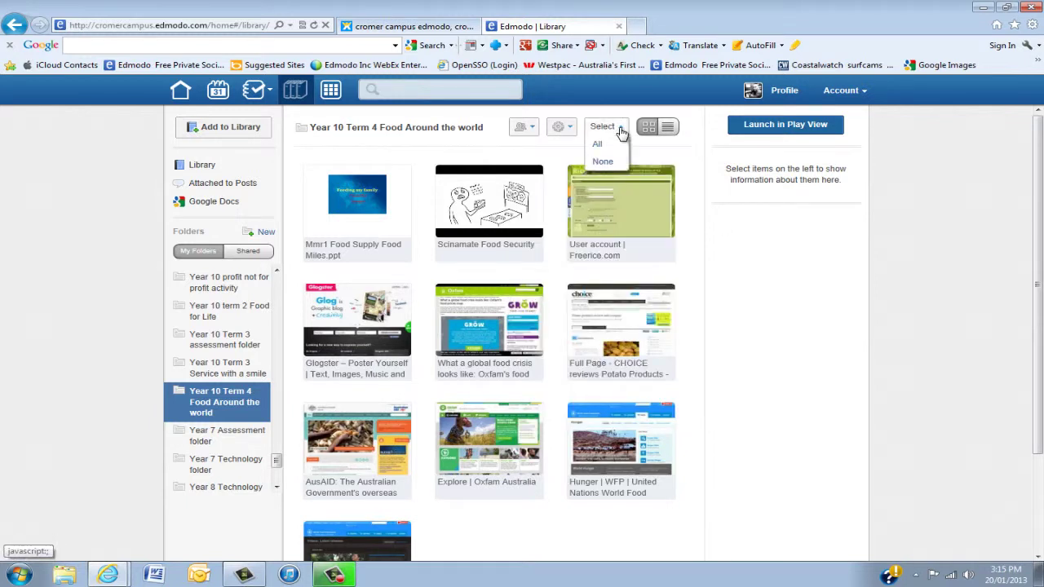
click(529, 128)
click(561, 128)
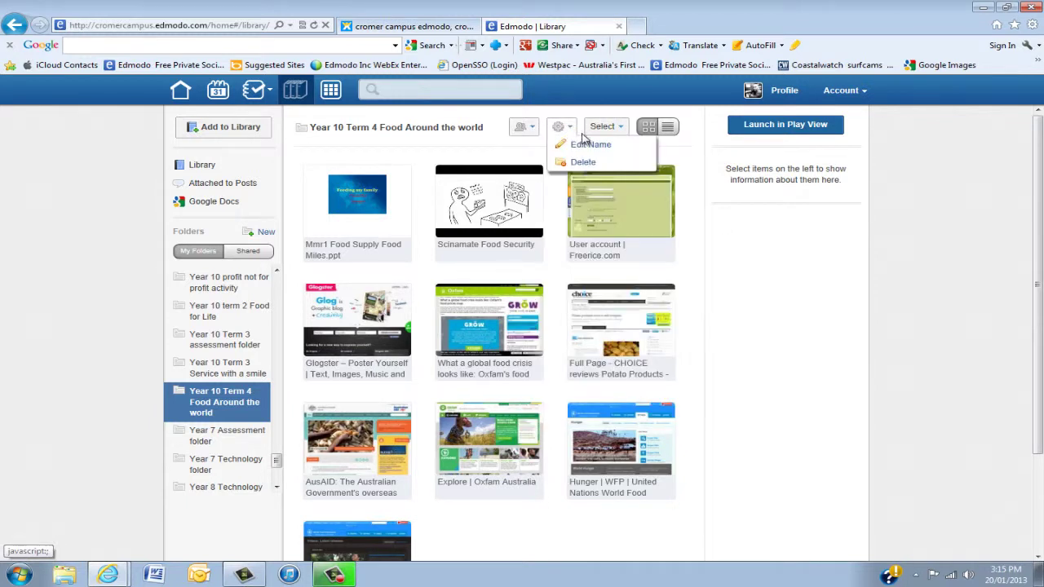
click(694, 186)
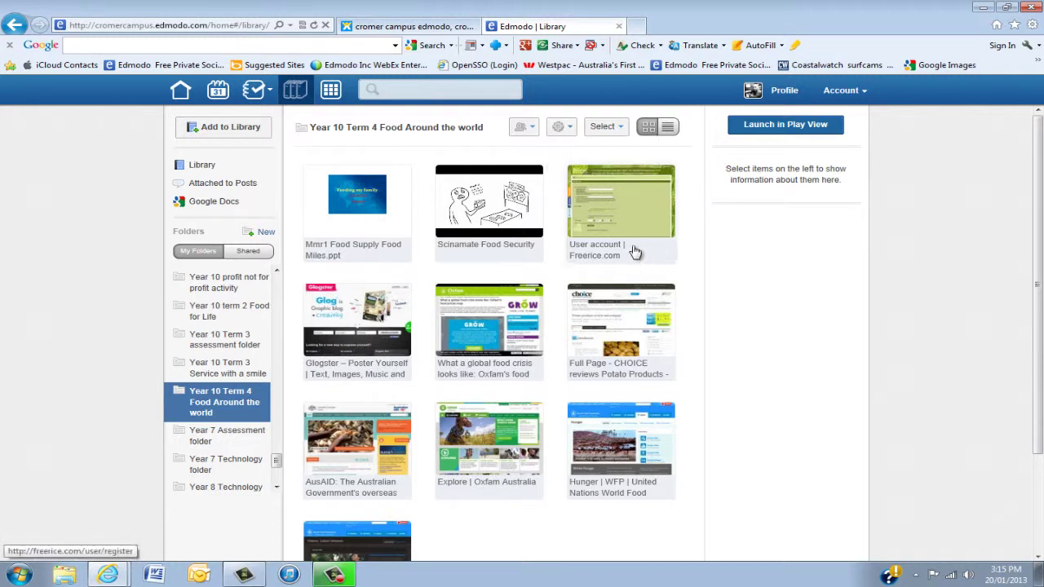
Return to the Library, list the shared folders, and open the "EdmodoCon 2011" folder
click(204, 165)
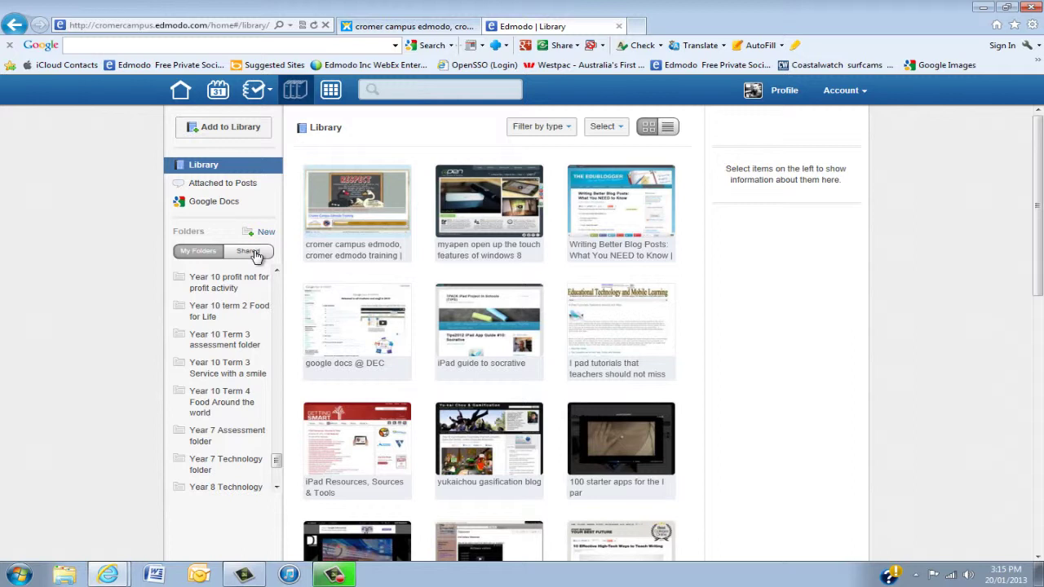
click(253, 255)
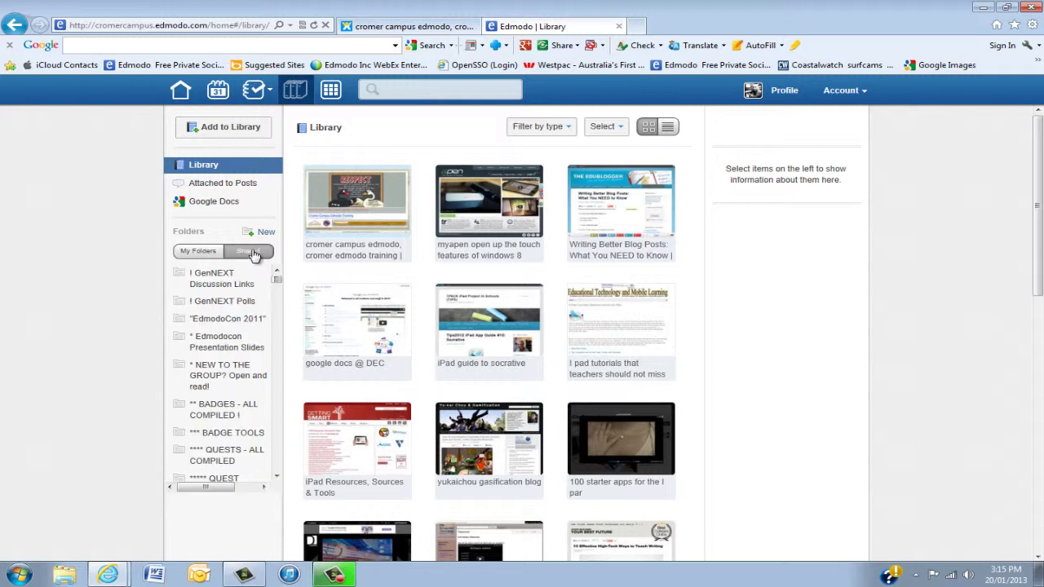
mouse_move(272, 279)
mouse_down()
mouse_move(275, 425)
mouse_move(277, 280)
mouse_up()
click(219, 318)
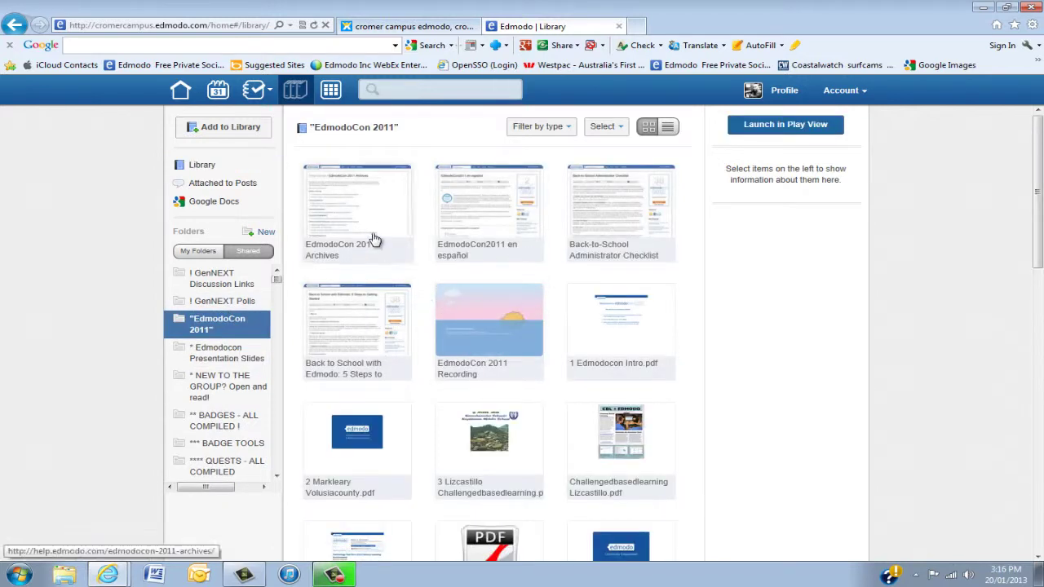
Add EdmodoCon 2011 Archives, EdmodoCon2011 en español and Back-to-School Administrator Checklist to the Favorites folder, and clear the selection
click(369, 208)
click(485, 228)
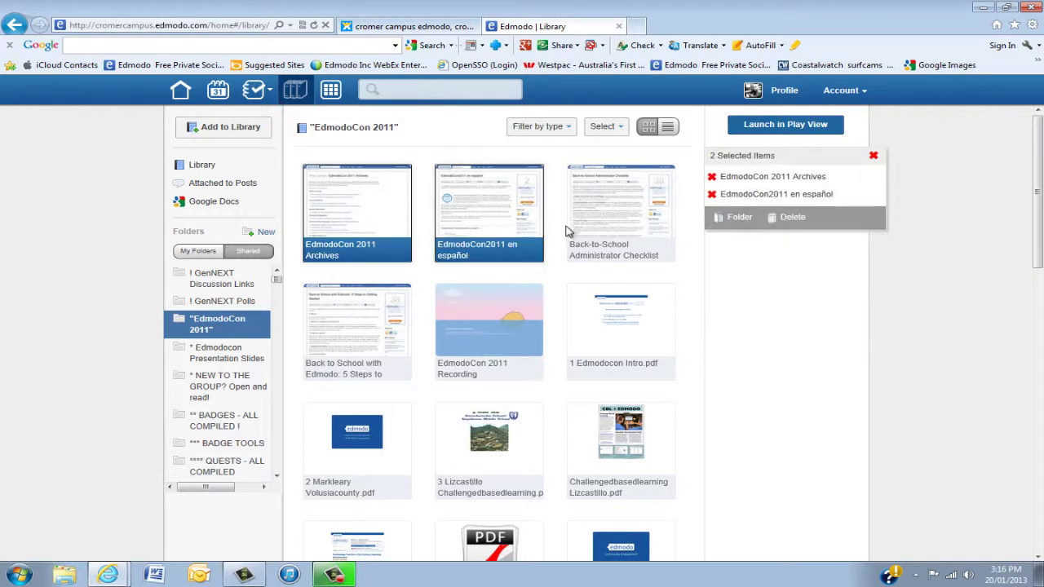
click(630, 239)
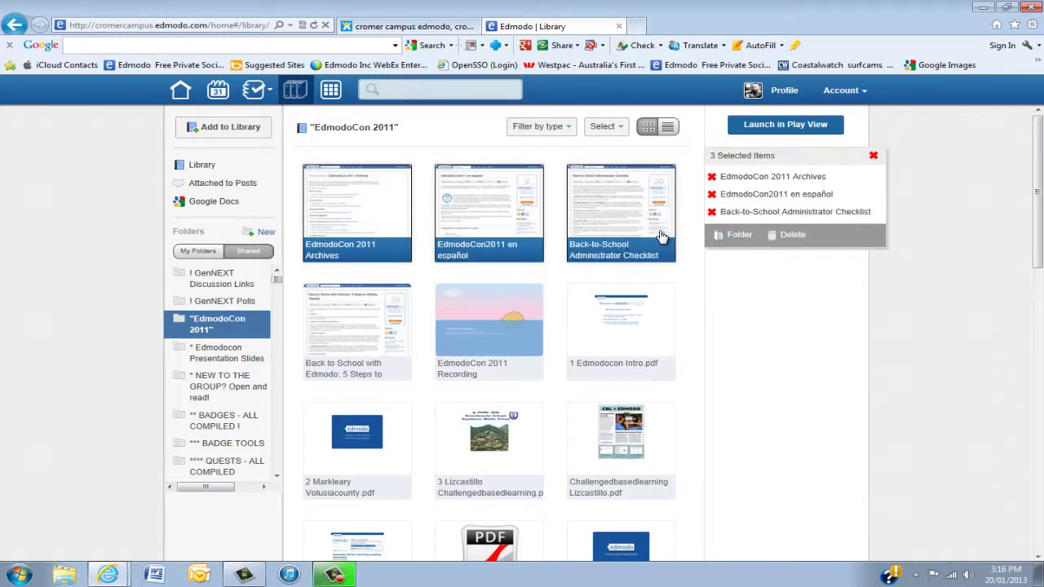
click(740, 236)
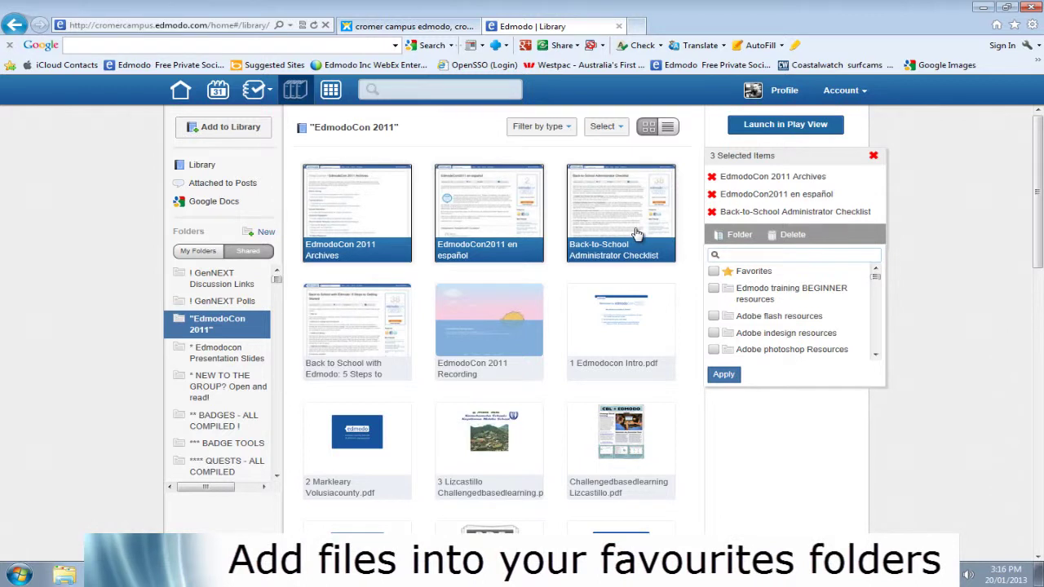
click(715, 272)
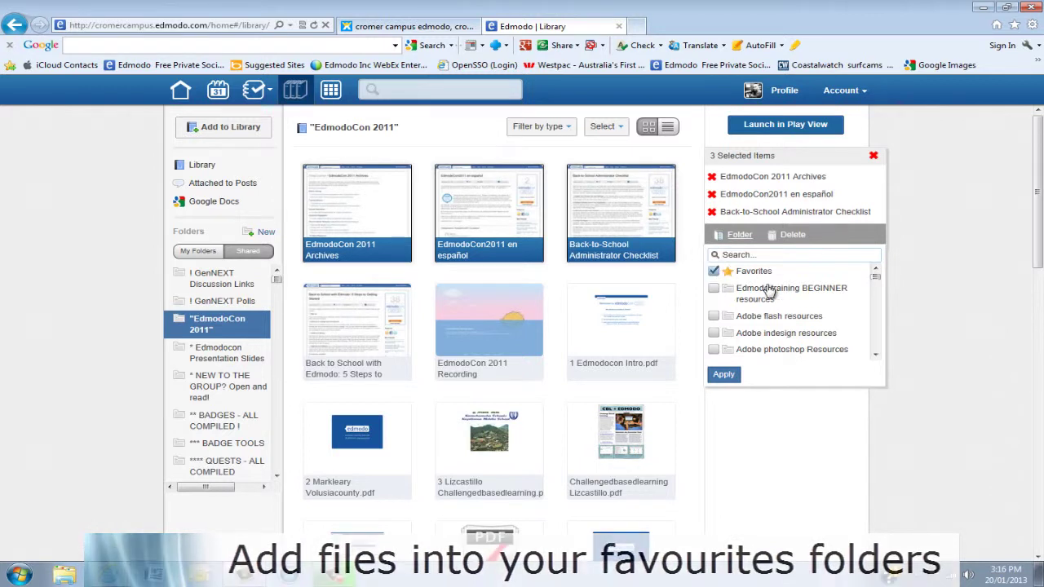
click(724, 376)
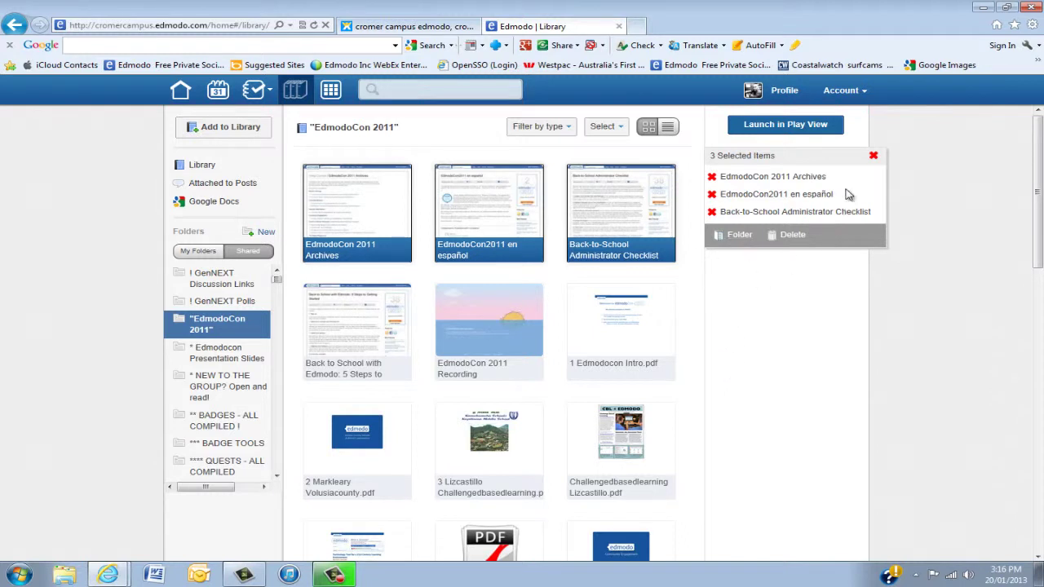
click(873, 156)
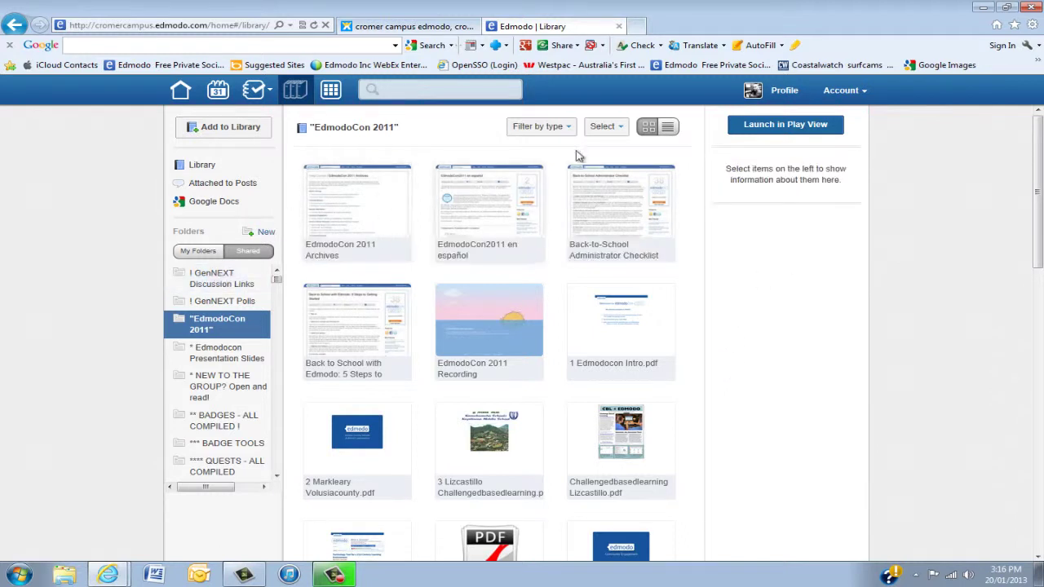
View the Favorites collection on the teacher's profile page and close it
click(784, 92)
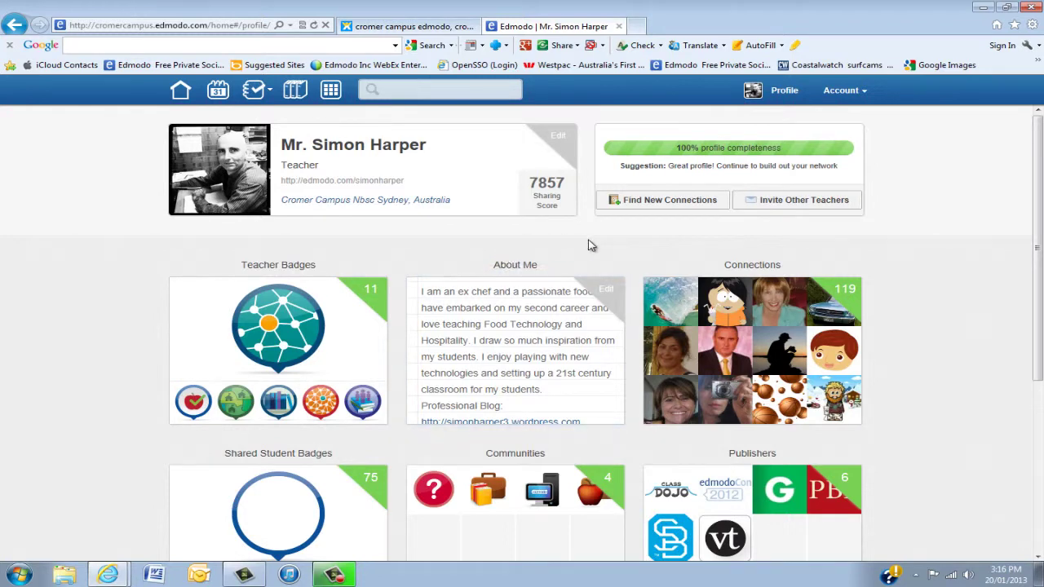
scroll(600, 253, down, 2)
scroll(599, 252, down, 2)
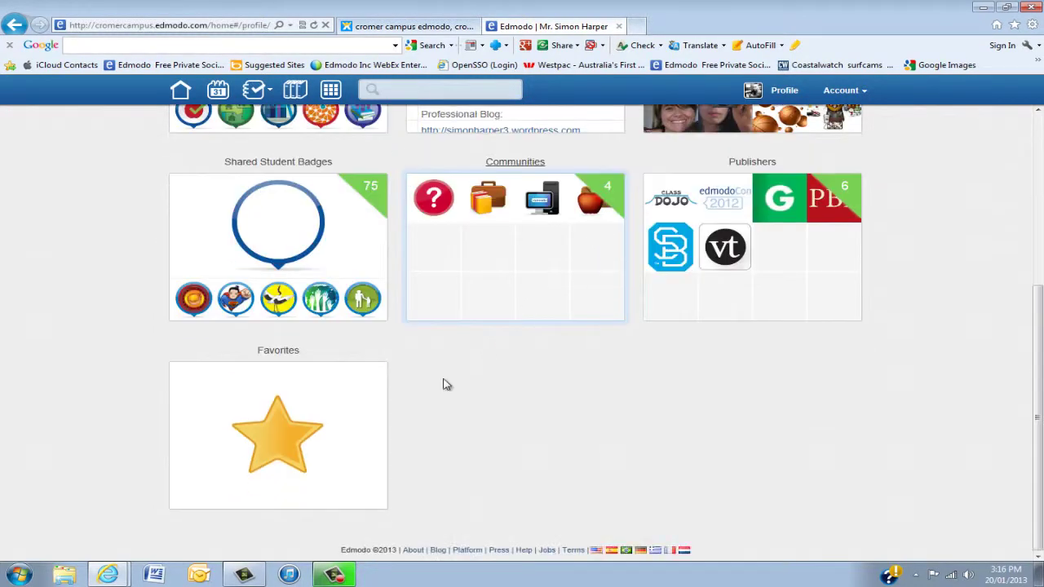
click(280, 445)
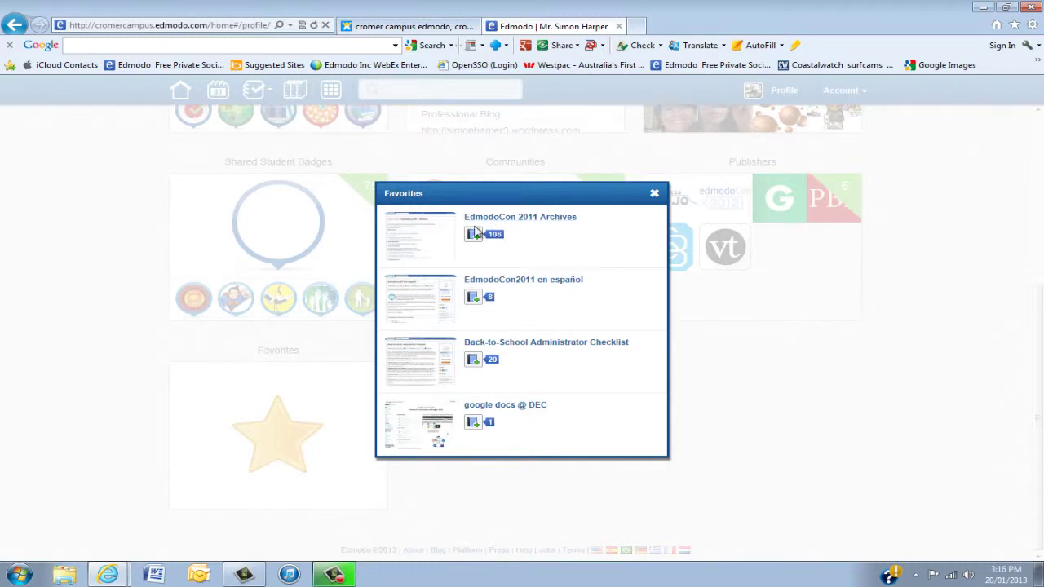
click(653, 197)
scroll(370, 239, up, 3)
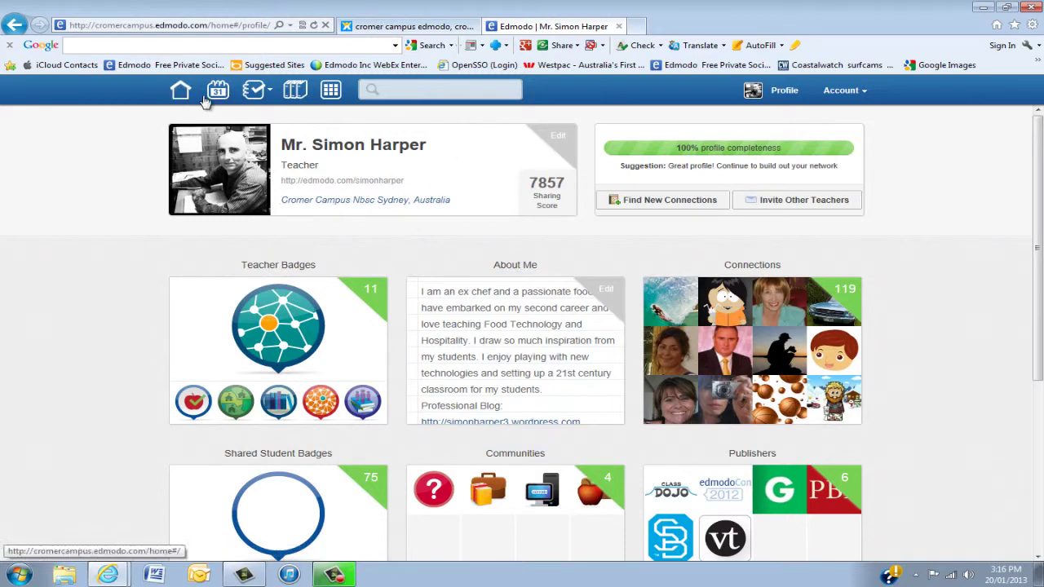
Return to the Library and filter its items to show only Files
click(302, 92)
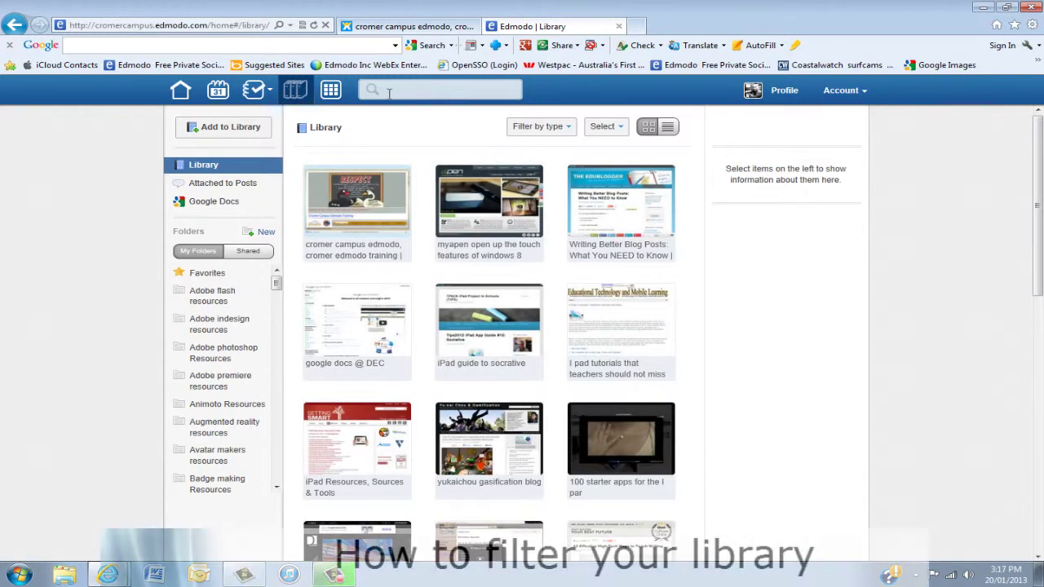
click(570, 131)
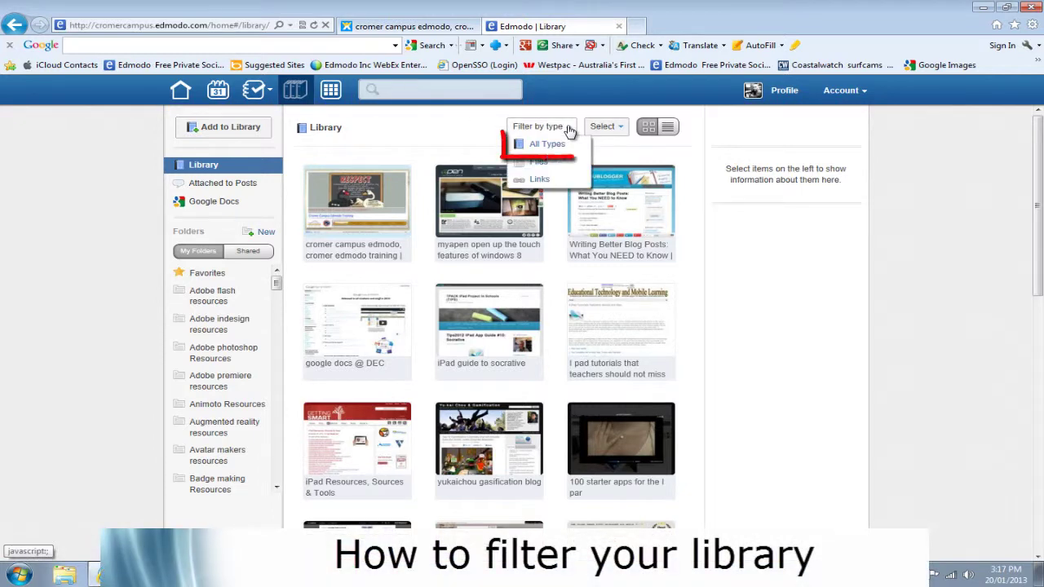
click(538, 164)
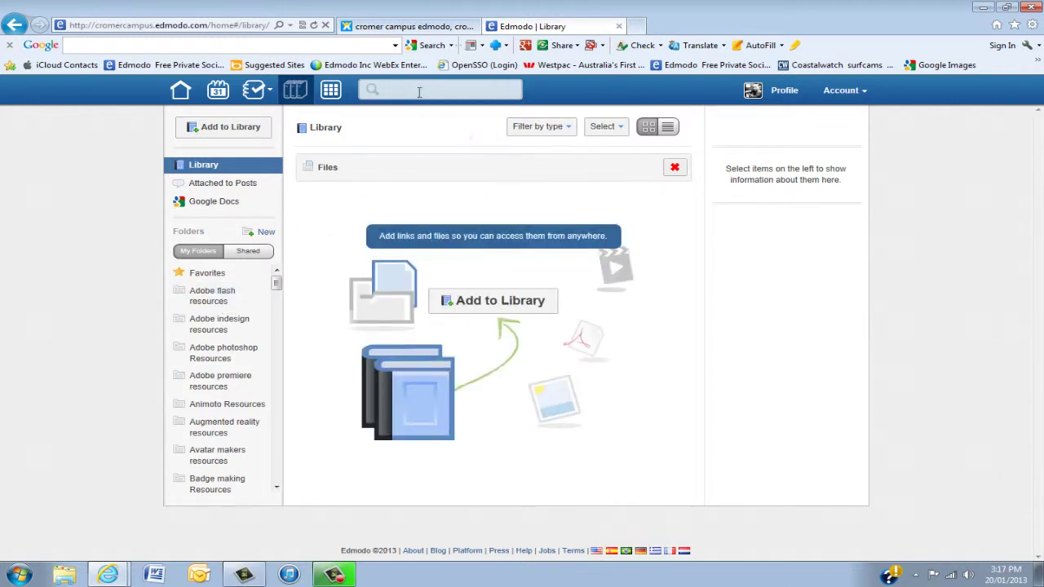
Filter the Library to Links, look through the items, and restore the All Types filter
click(571, 129)
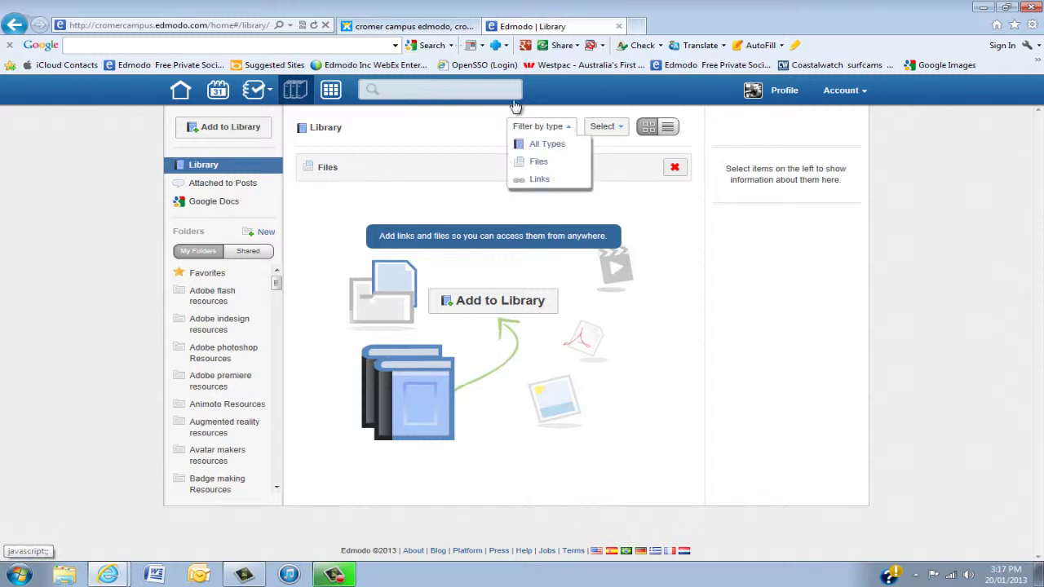
click(540, 181)
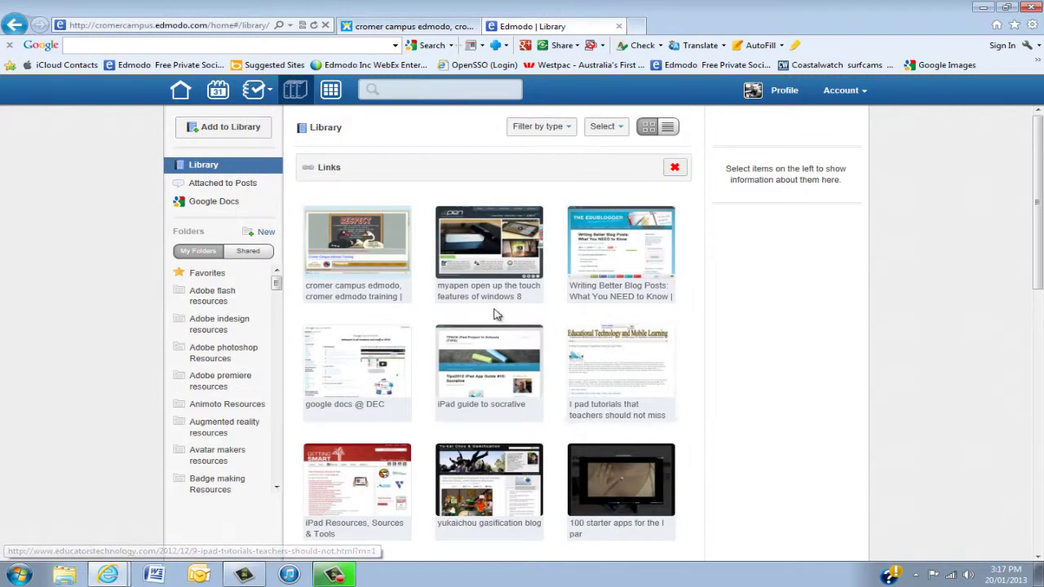
scroll(522, 342, down, 8)
scroll(530, 356, up, 10)
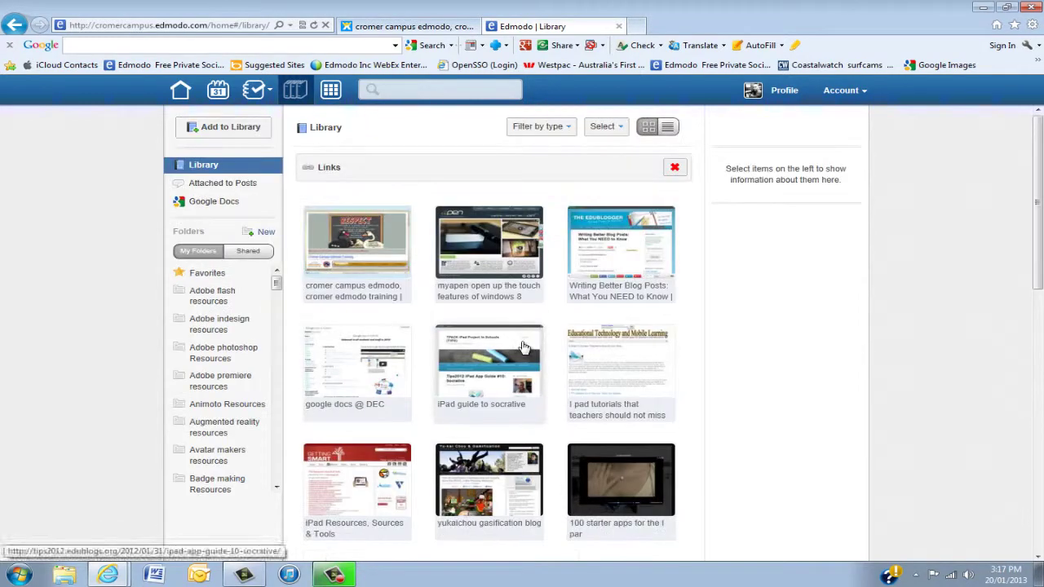
click(572, 129)
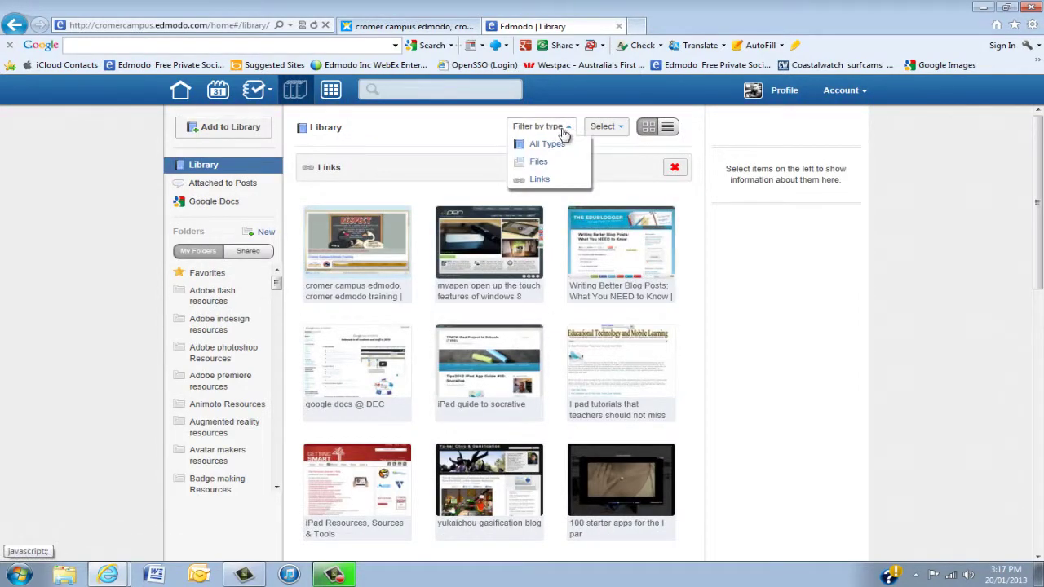
click(547, 145)
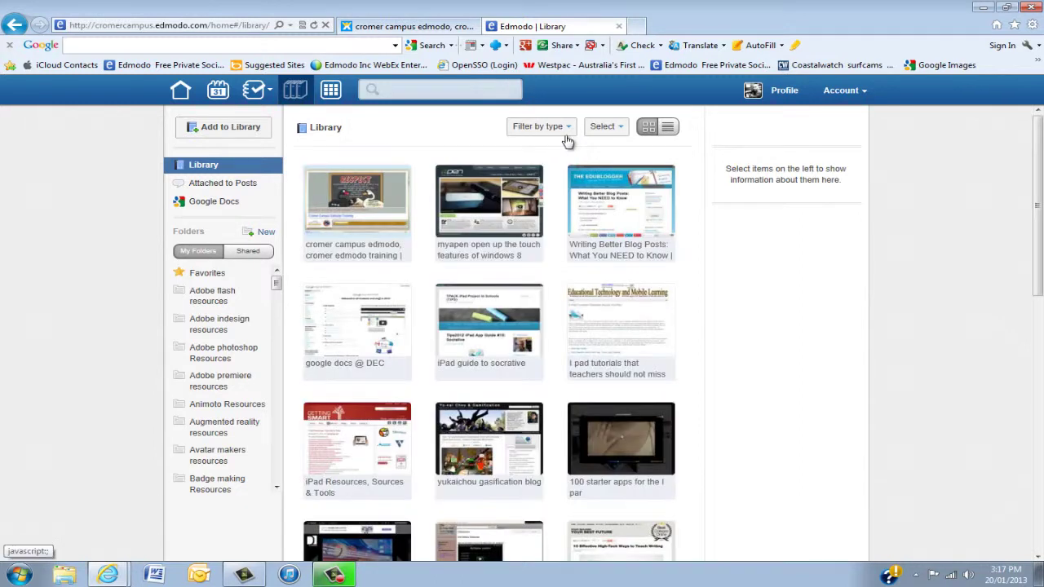